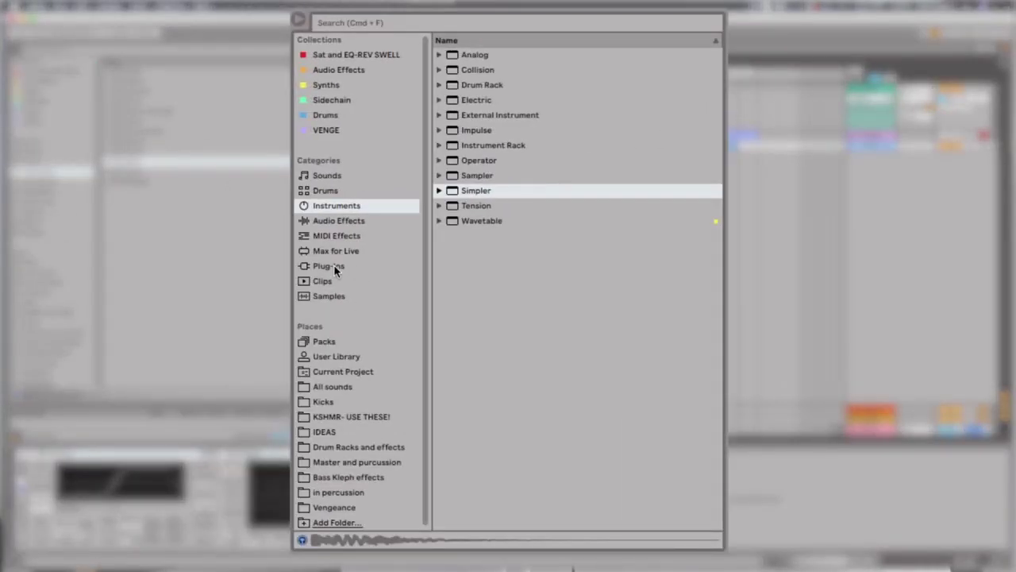
# Step: Search the samples for 'kick', audition a few, and place WAPB_Kick_18 on track 1
pyautogui.click(336, 298)
pyautogui.click(361, 24)
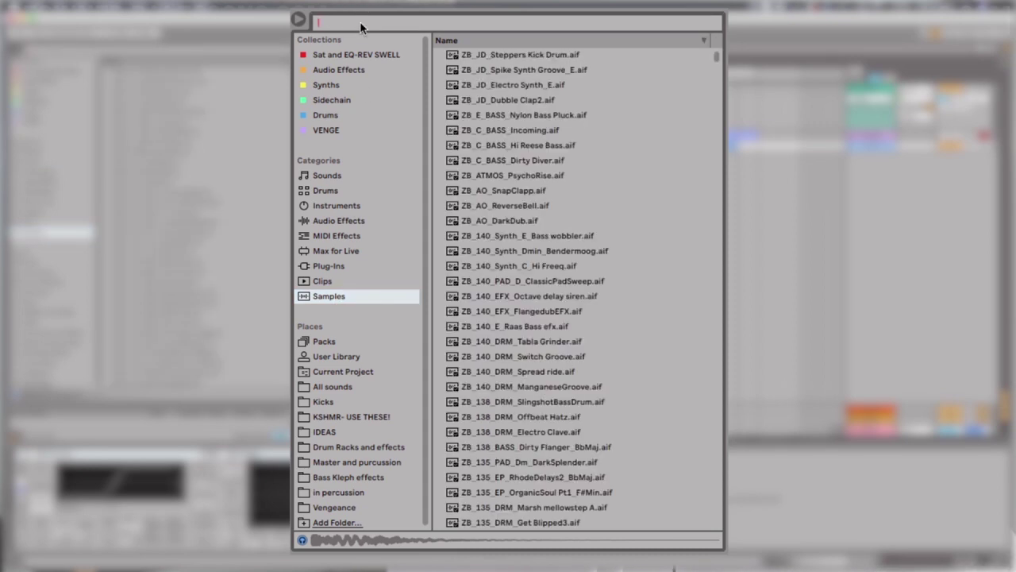
pyautogui.write('kick')
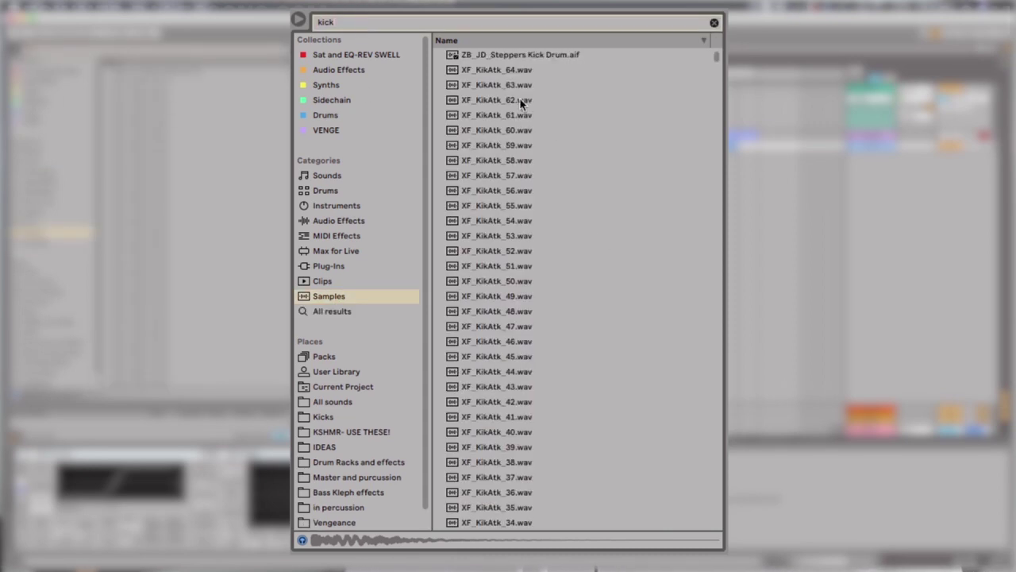
pyautogui.click(513, 69)
pyautogui.click(516, 84)
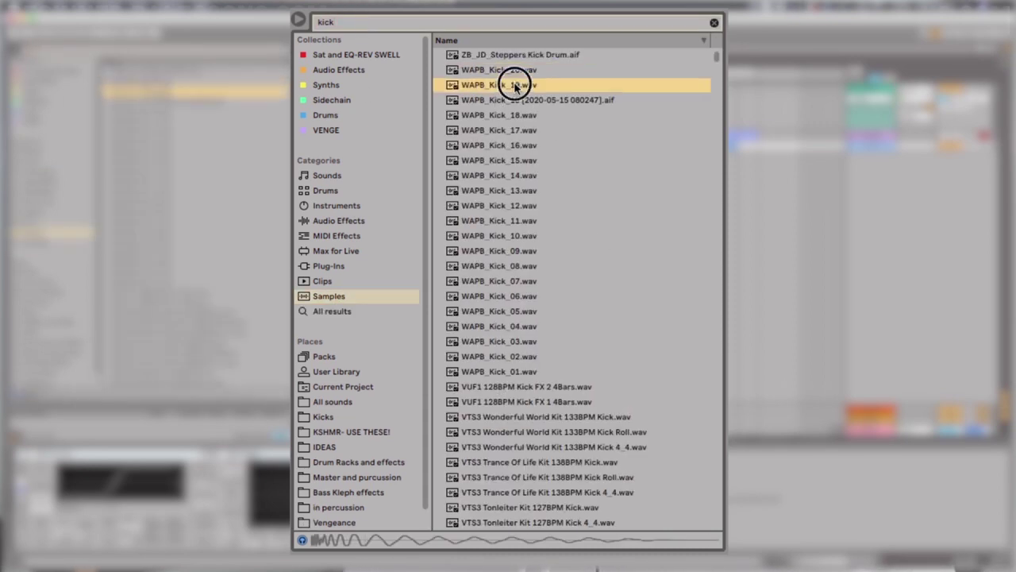
pyautogui.click(513, 116)
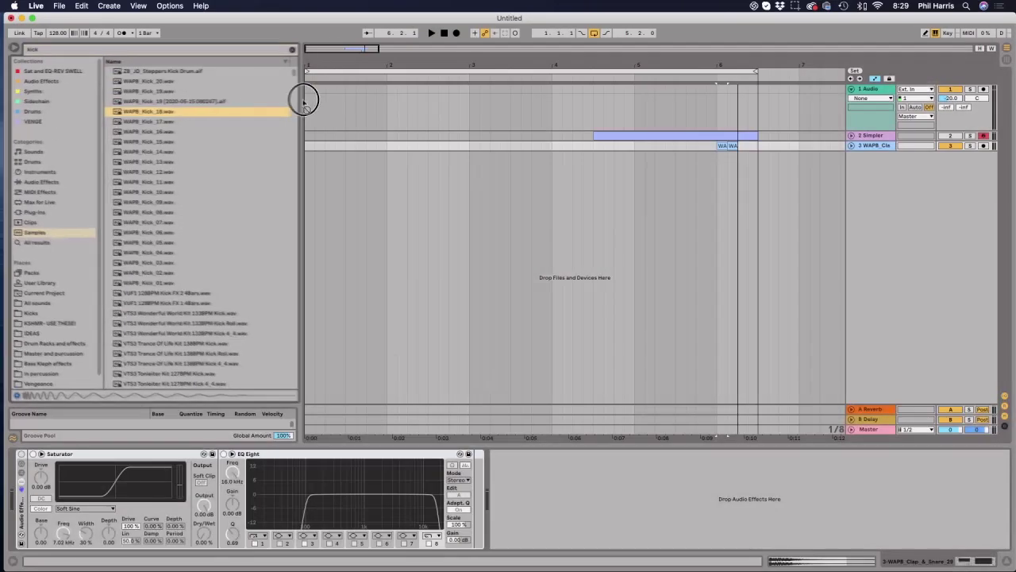
pyautogui.moveTo(310, 104); pyautogui.dragTo(309, 103)
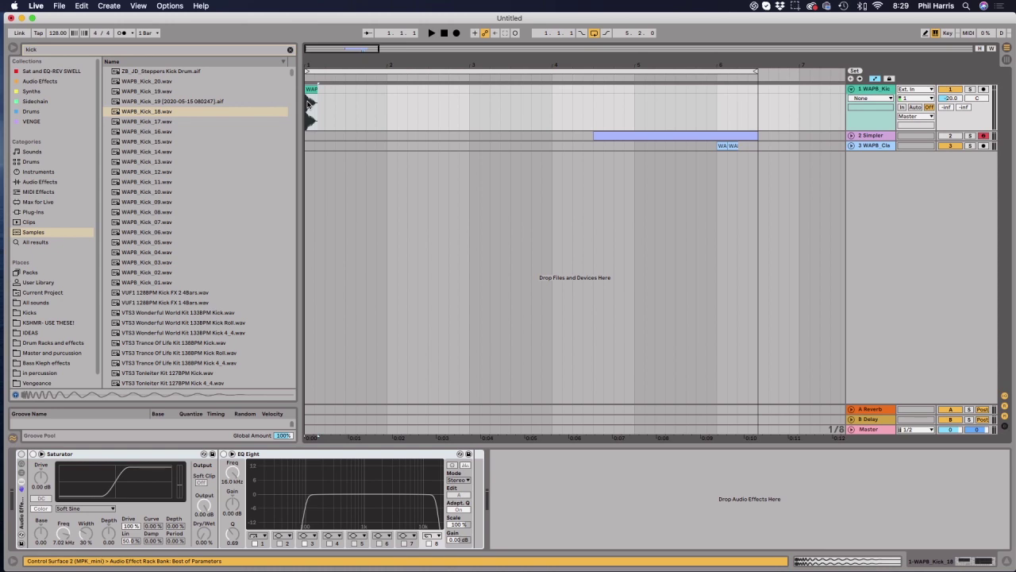
# Step: Consolidate the kick from bar 1 to 1.2 into one clip and add a MIDI track
pyautogui.press('+')
pyautogui.press('+')
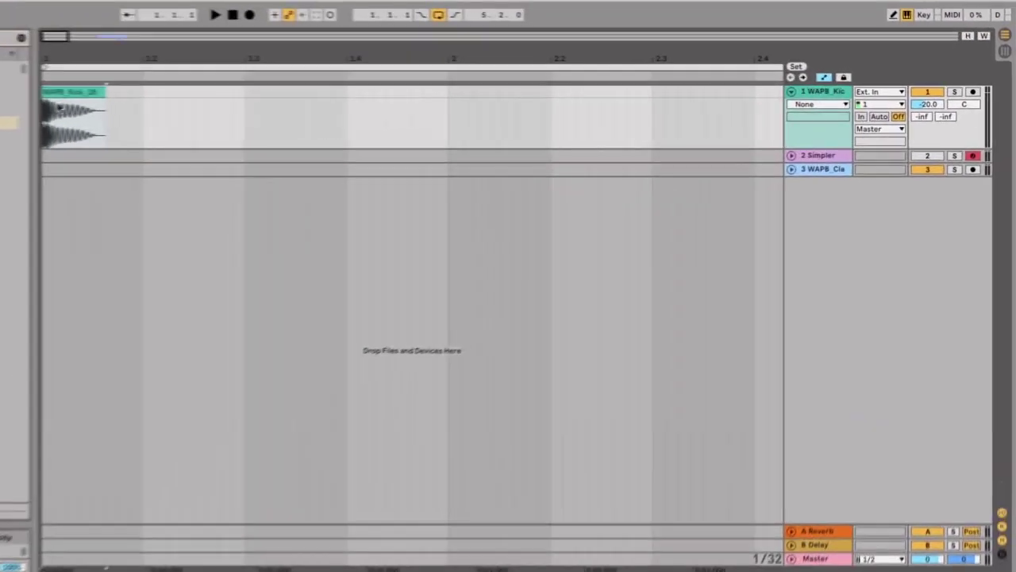
pyautogui.moveTo(128, 150); pyautogui.dragTo(36, 86)
pyautogui.click(56, 93)
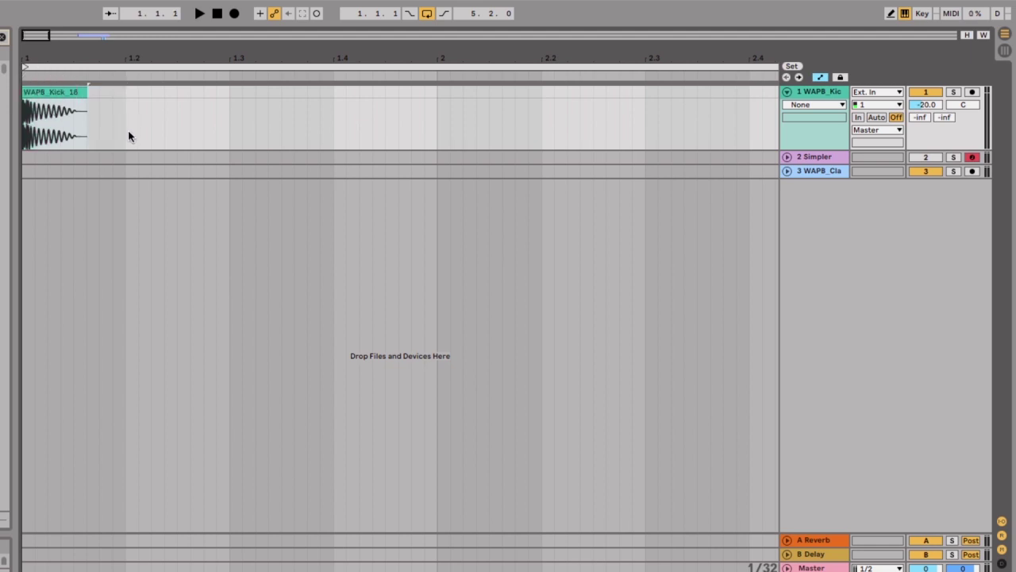
pyautogui.moveTo(128, 130); pyautogui.dragTo(22, 90)
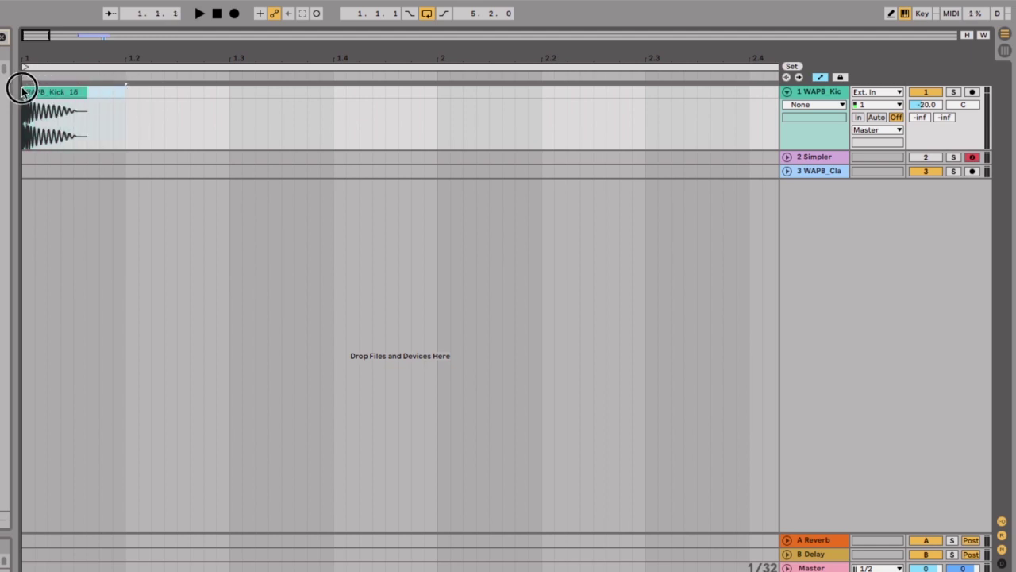
pyautogui.hotkey('ctrl', 'j')
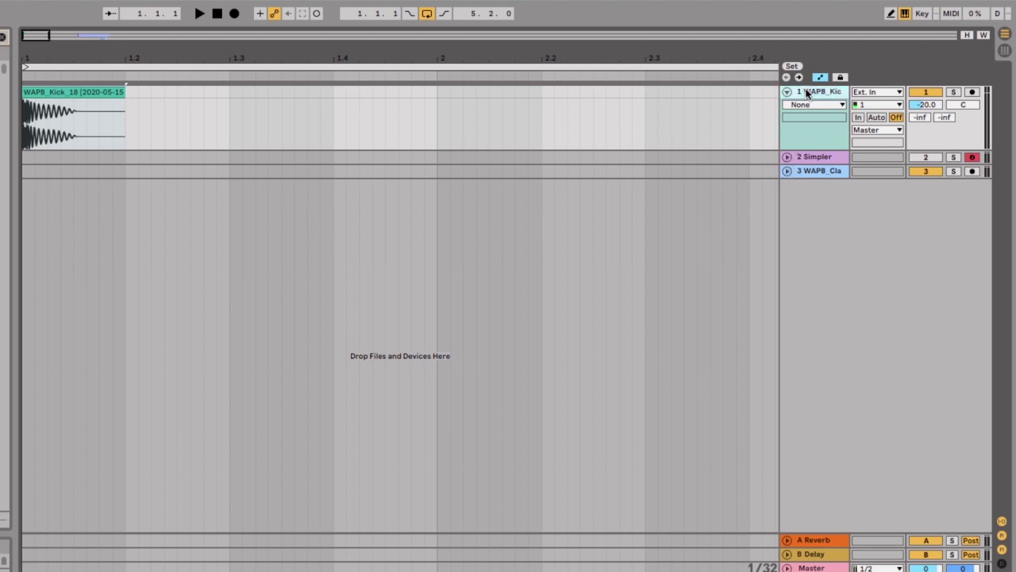
pyautogui.hotkey('ctrl', 'shift', 't')
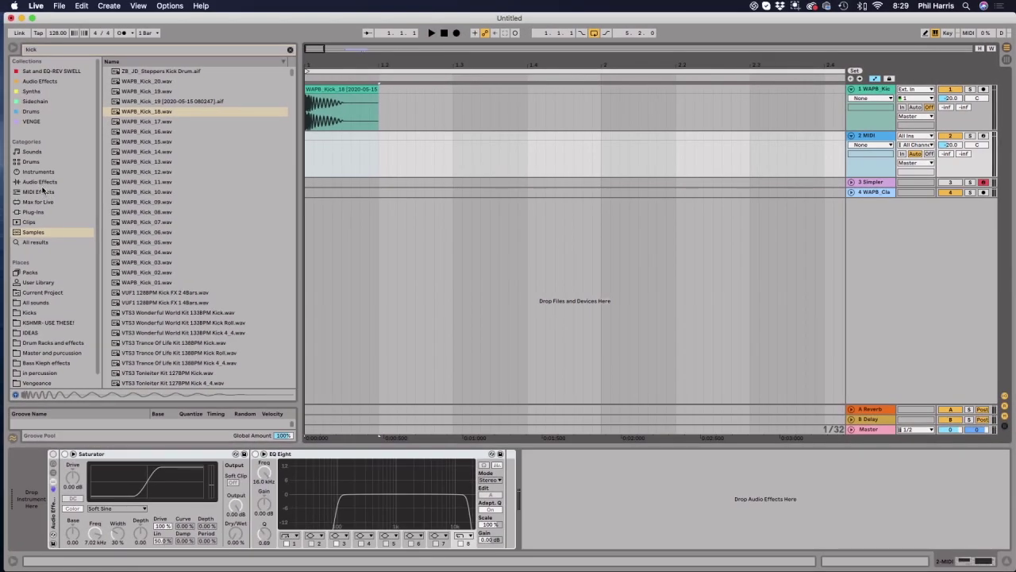
# Step: Load Simpler from the Instruments browser onto the new MIDI track 2
pyautogui.click(38, 171)
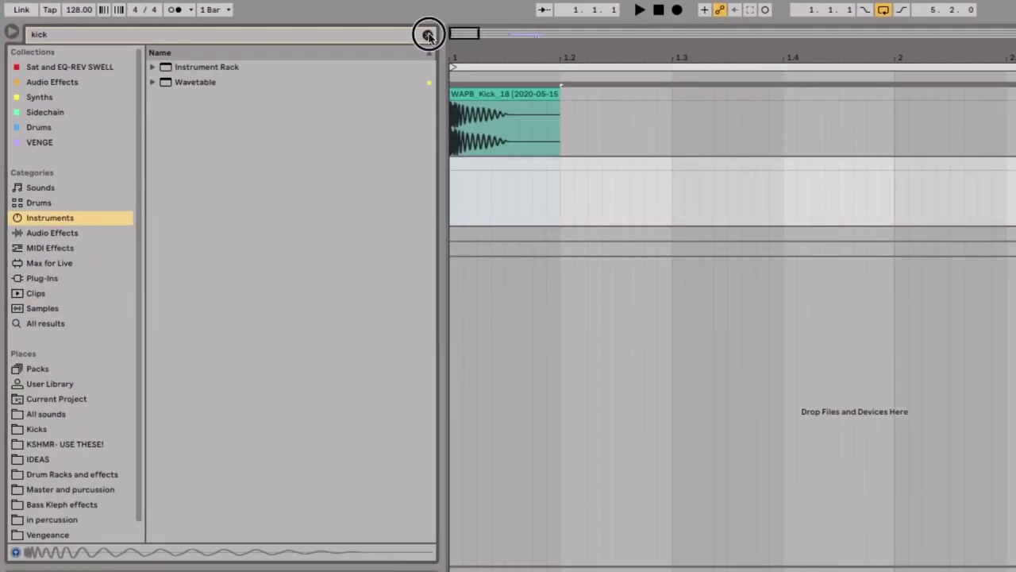
pyautogui.click(427, 35)
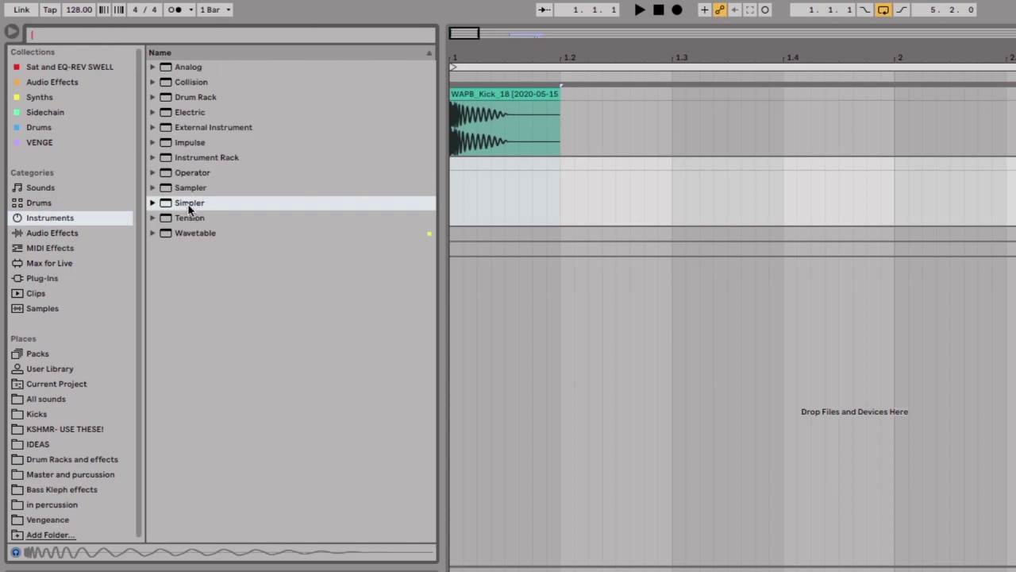
pyautogui.moveTo(189, 207); pyautogui.dragTo(480, 205)
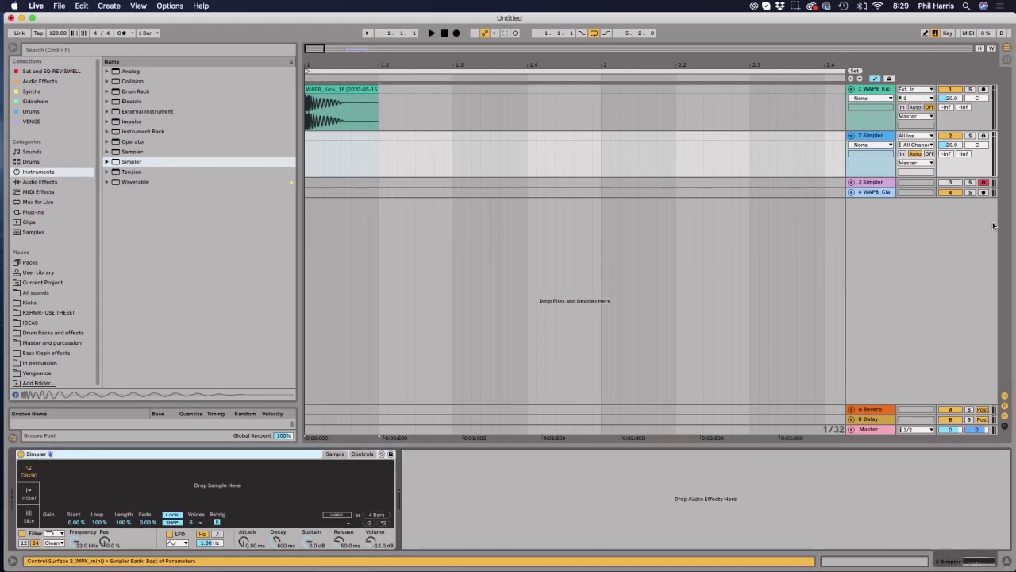
# Step: Reset both tracks' volumes to 0 dB and load the kick clip into Simpler
pyautogui.click(952, 146)
pyautogui.press('Delete')
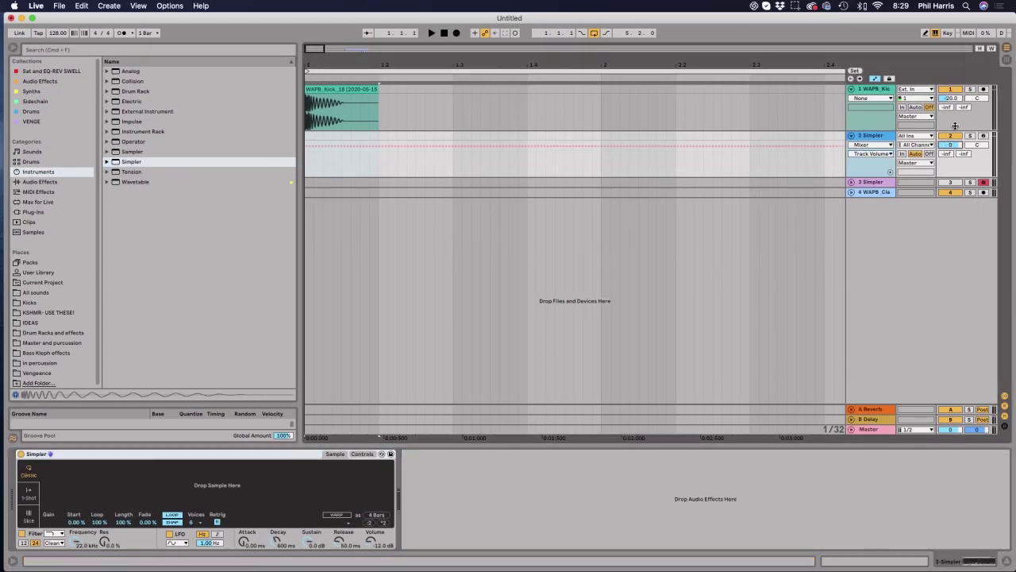
pyautogui.click(955, 98)
pyautogui.press('Delete')
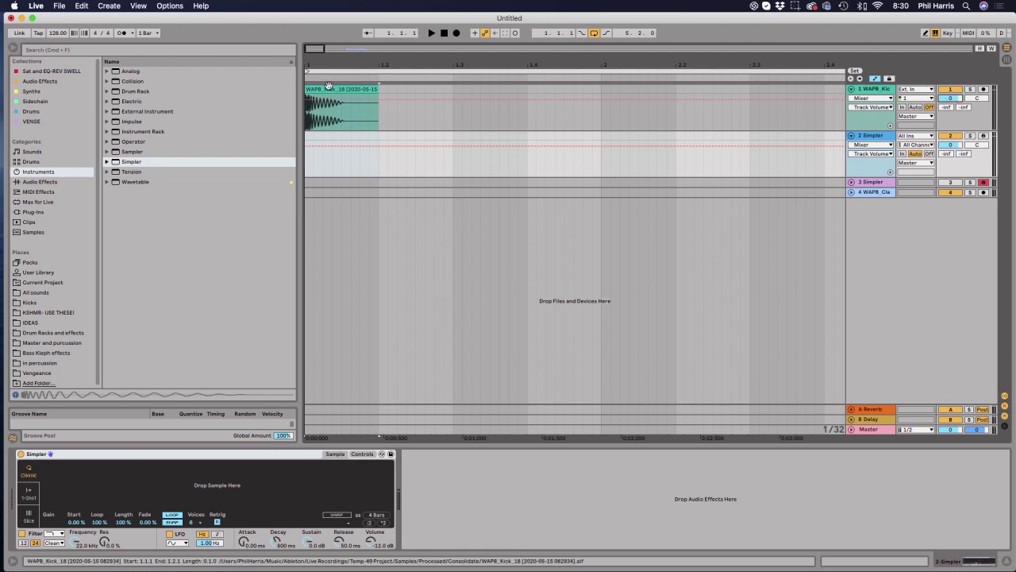
pyautogui.moveTo(331, 103); pyautogui.dragTo(211, 479)
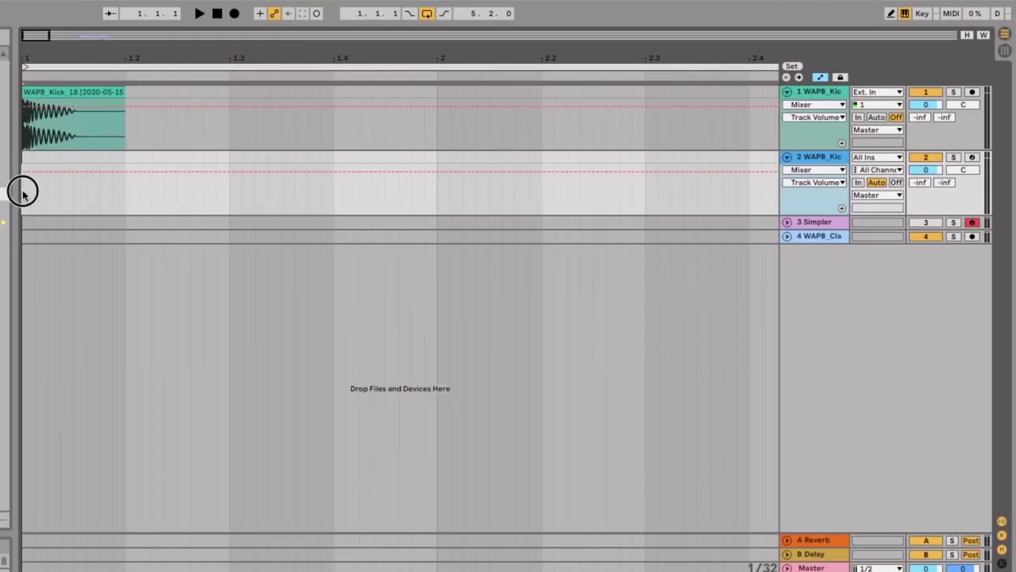
# Step: Create an empty MIDI clip on track 2 spanning the start through bar 5
pyautogui.moveTo(21, 191); pyautogui.dragTo(641, 168)
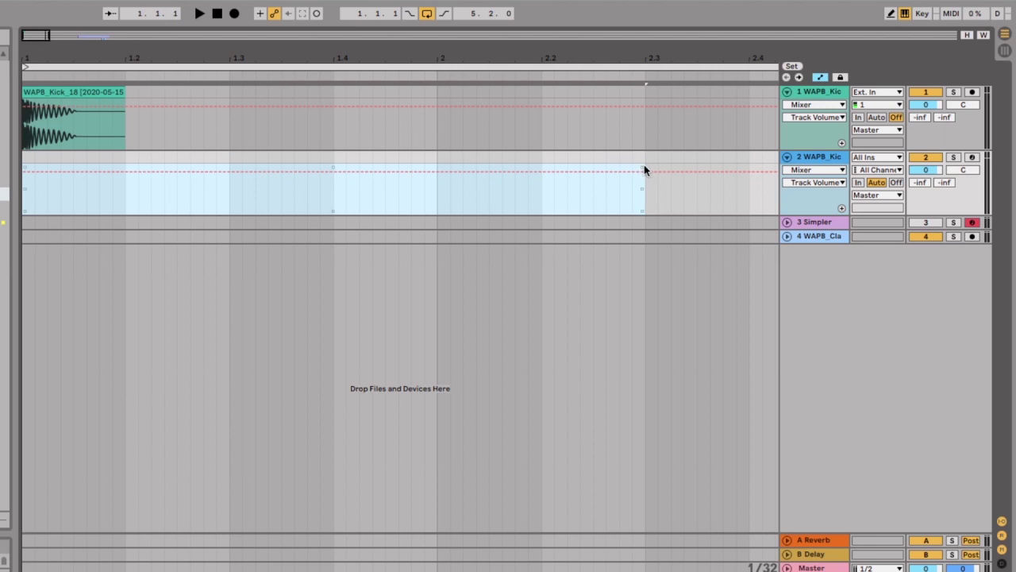
pyautogui.press('-')
pyautogui.press('-')
pyautogui.press('-')
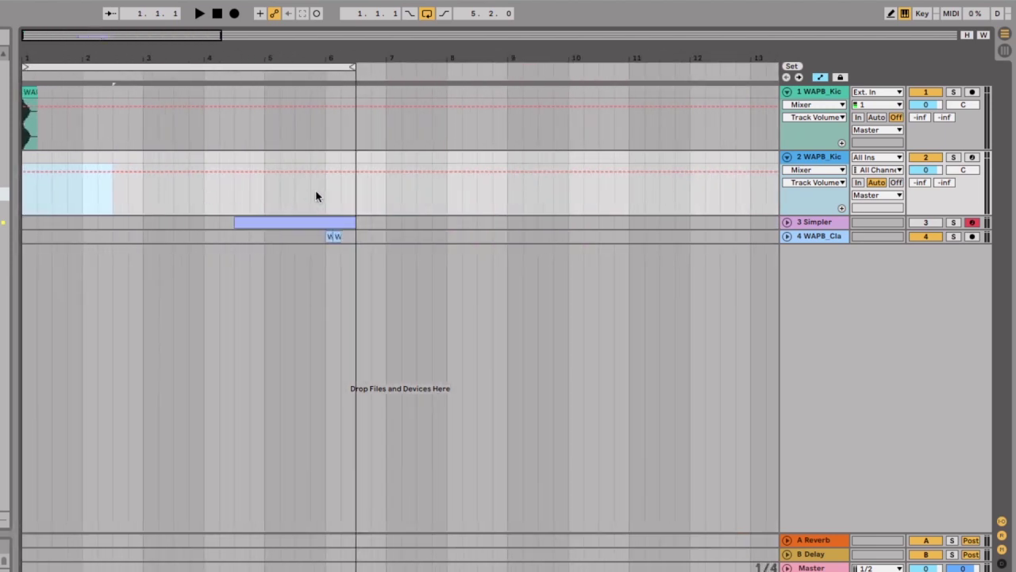
pyautogui.moveTo(343, 199); pyautogui.dragTo(250, 191)
pyautogui.moveTo(318, 208); pyautogui.dragTo(23, 157)
pyautogui.rightClick(56, 158)
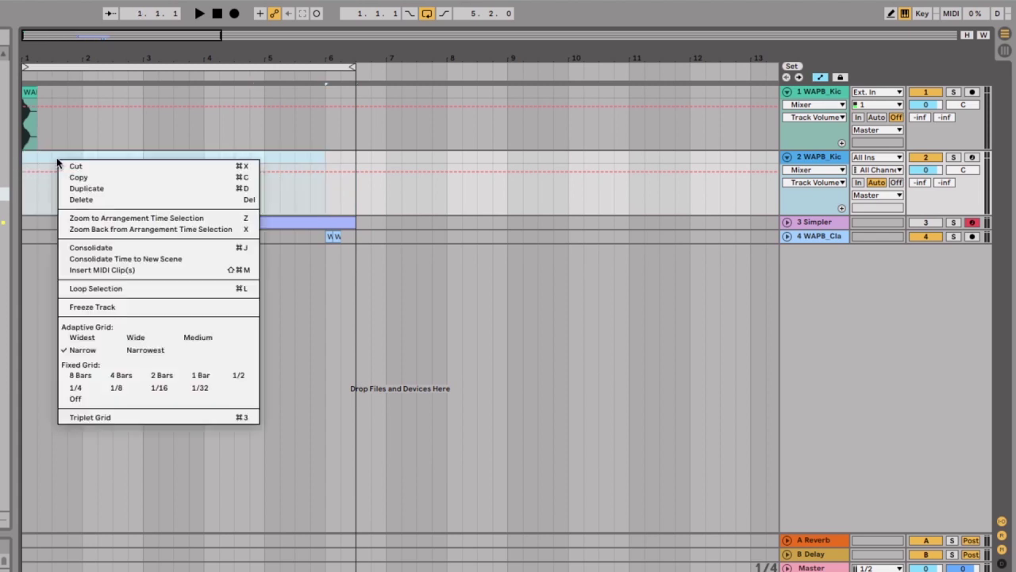
pyautogui.click(105, 269)
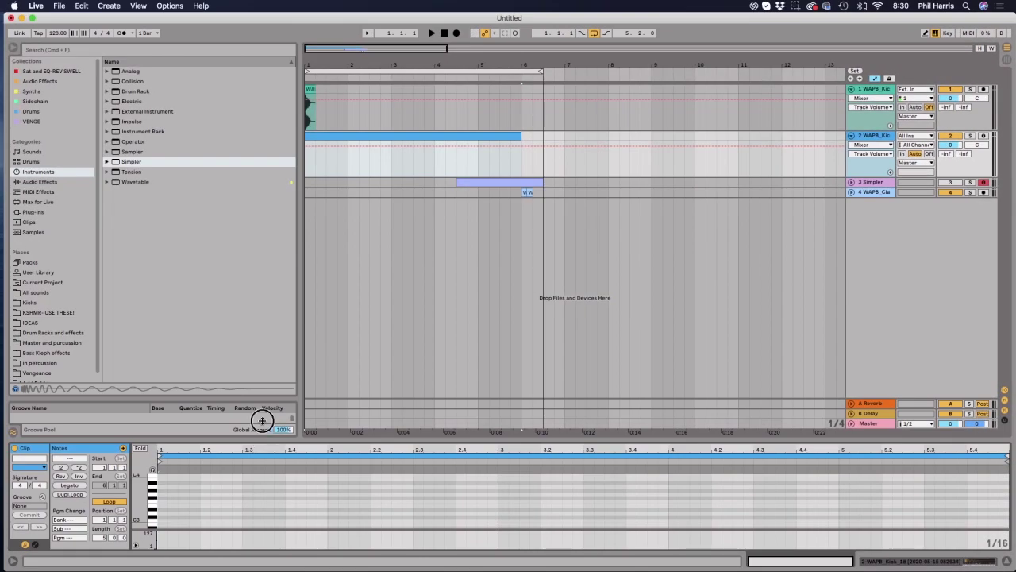
# Step: Draw one C3 note across the whole clip, then show the kick clip's waveform
pyautogui.moveTo(262, 420); pyautogui.dragTo(262, 235)
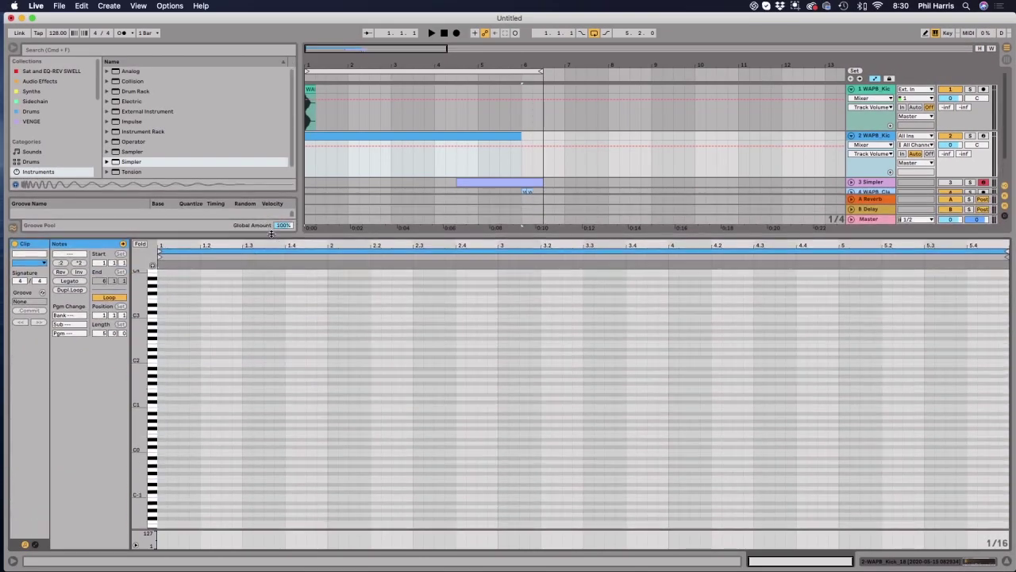
pyautogui.click(163, 339)
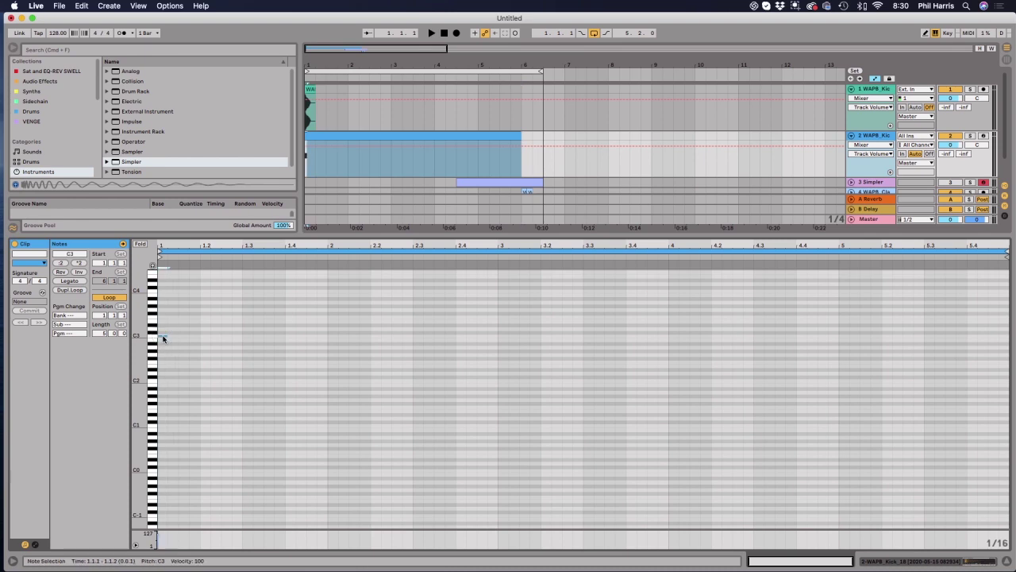
pyautogui.moveTo(172, 336); pyautogui.dragTo(1008, 327)
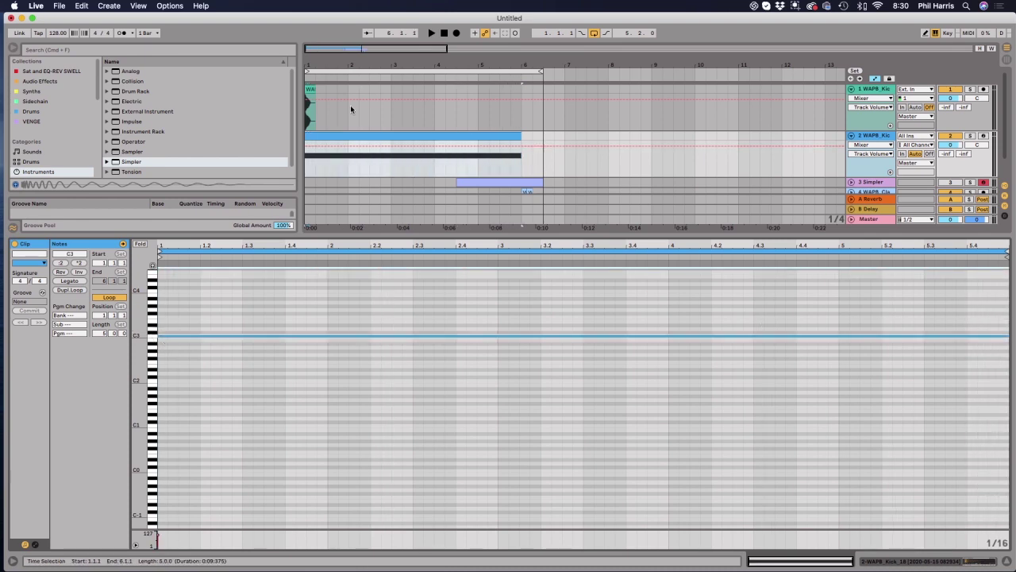
pyautogui.click(310, 89)
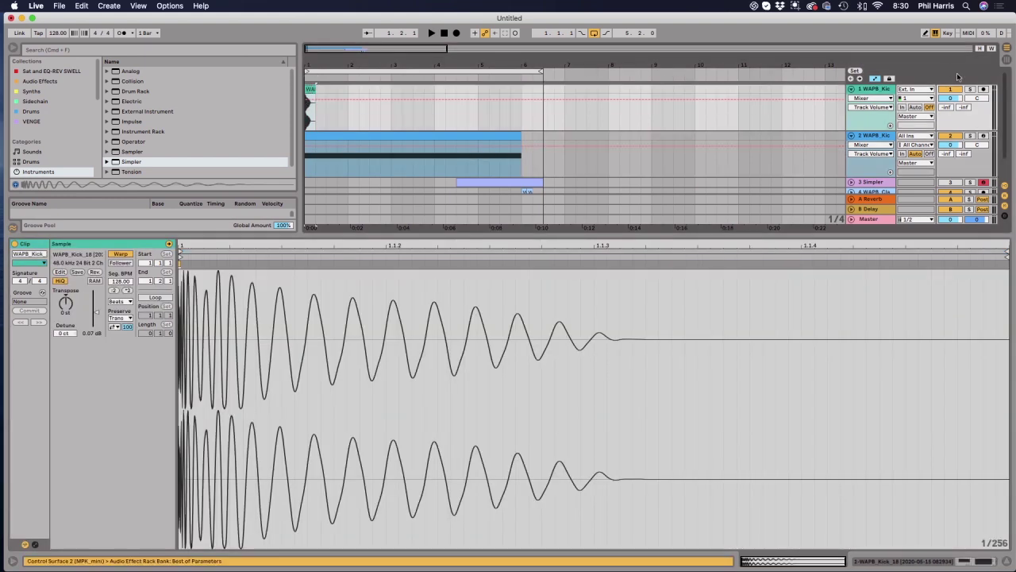
# Step: Start playback and, in track 2's Simpler, turn Loop on and Snap off
pyautogui.press('space')
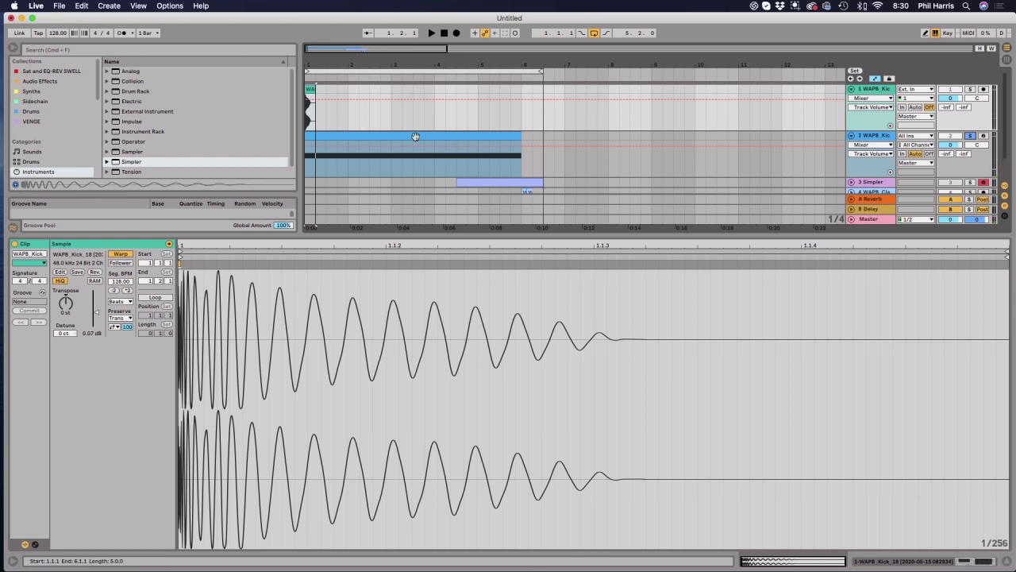
pyautogui.hotkey('shift', 'Tab')
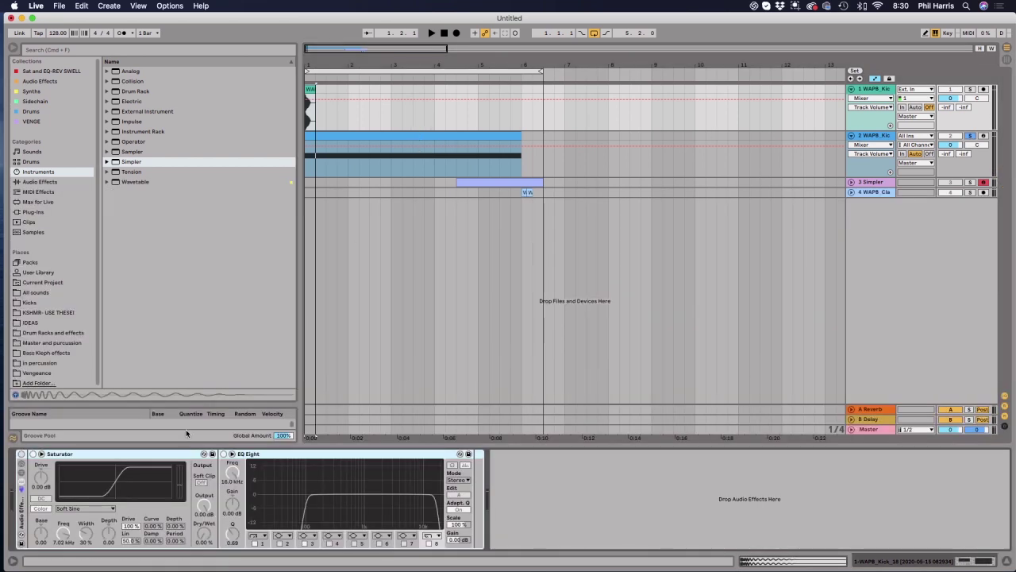
pyautogui.click(869, 136)
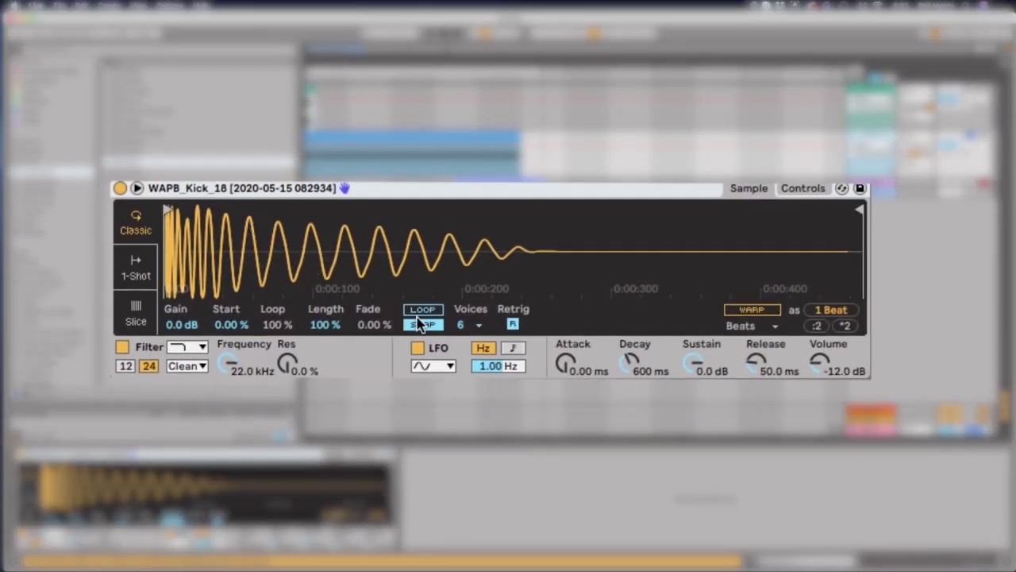
pyautogui.click(432, 314)
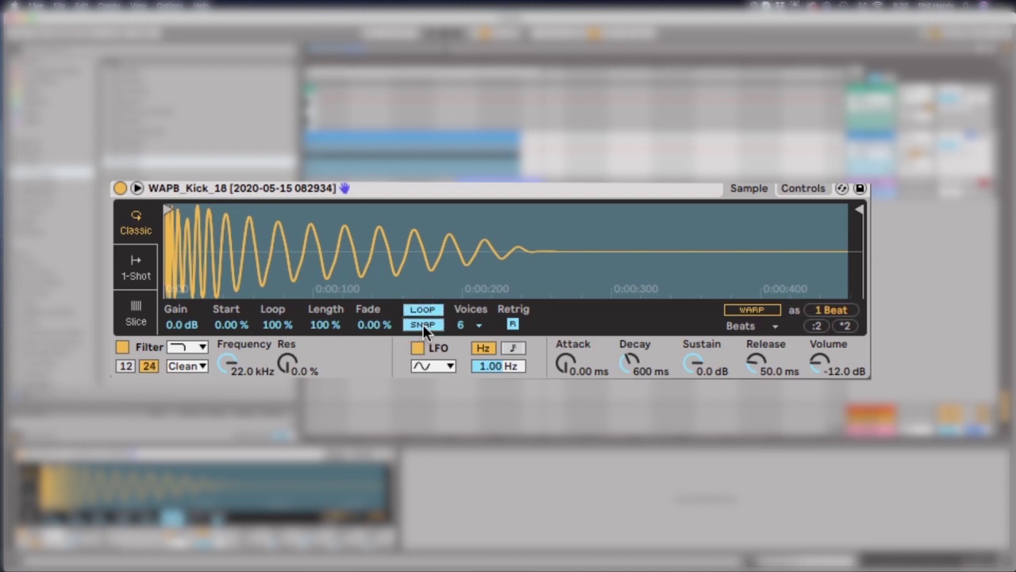
pyautogui.click(424, 325)
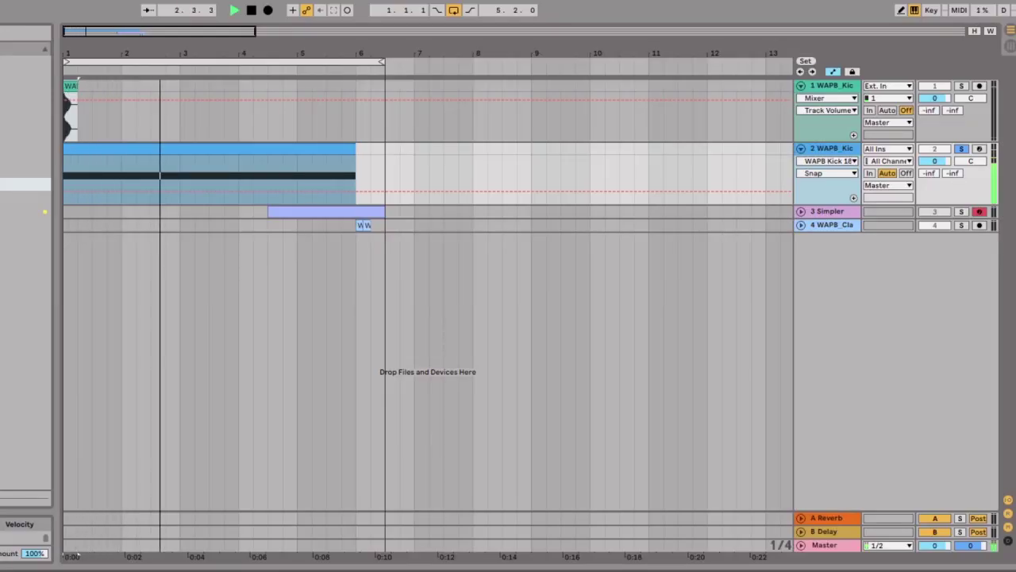
# Step: Unsolo the kick track and drag its lane much taller
pyautogui.click(961, 148)
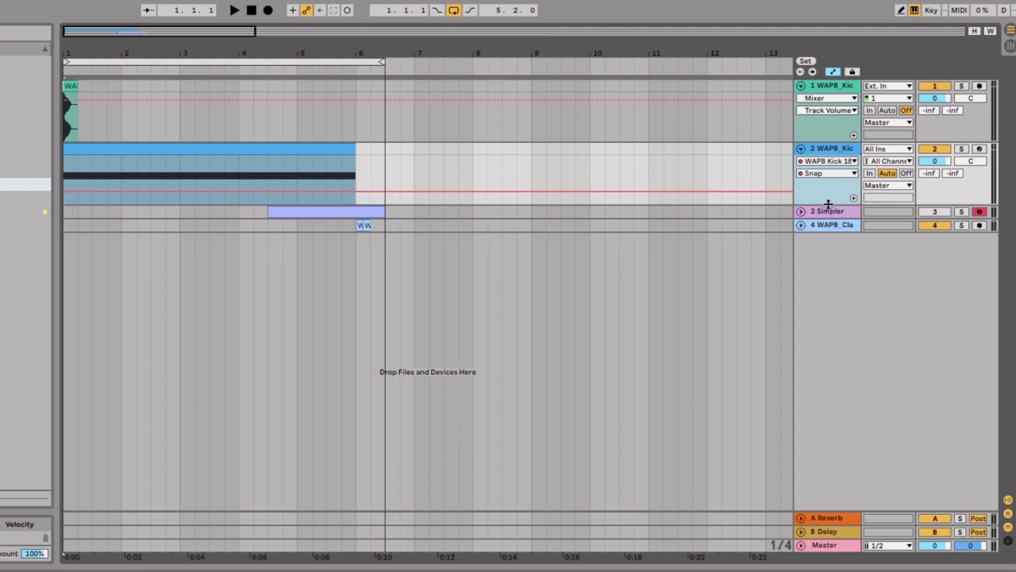
pyautogui.moveTo(828, 204); pyautogui.dragTo(814, 466)
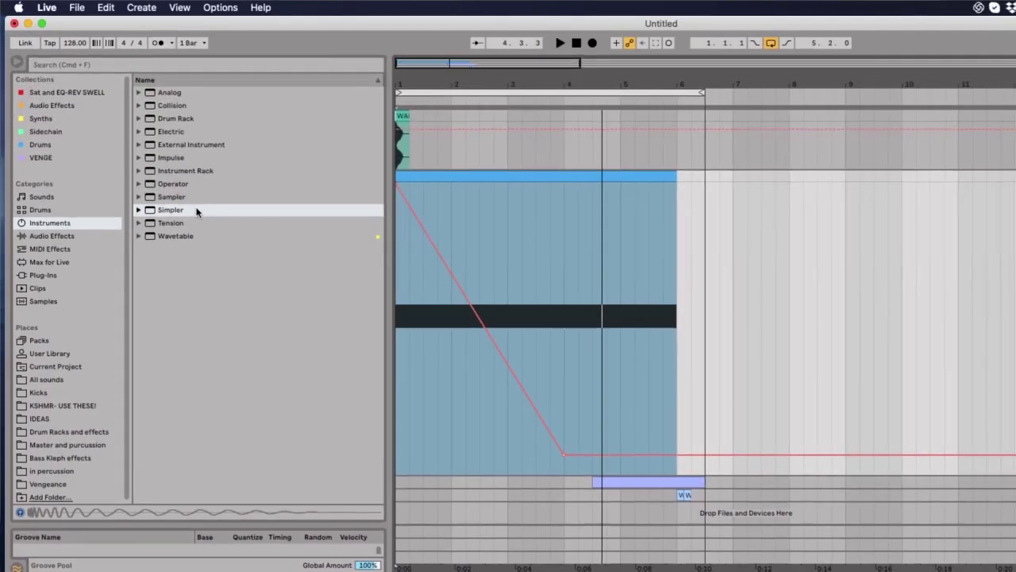
# Step: Drag the Tuner audio effect into the kick track's chain right after Simpler
pyautogui.click(63, 239)
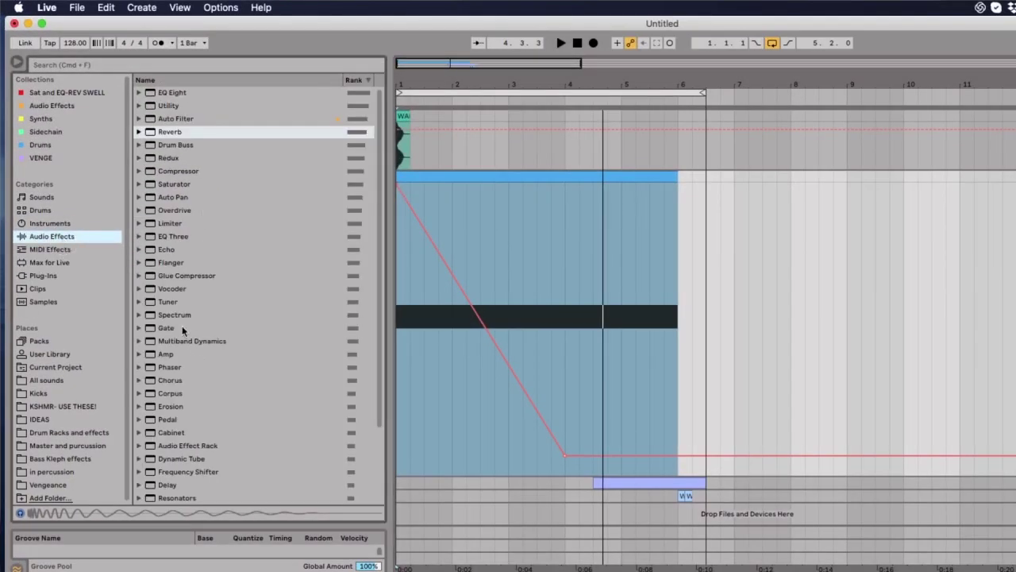
pyautogui.click(168, 302)
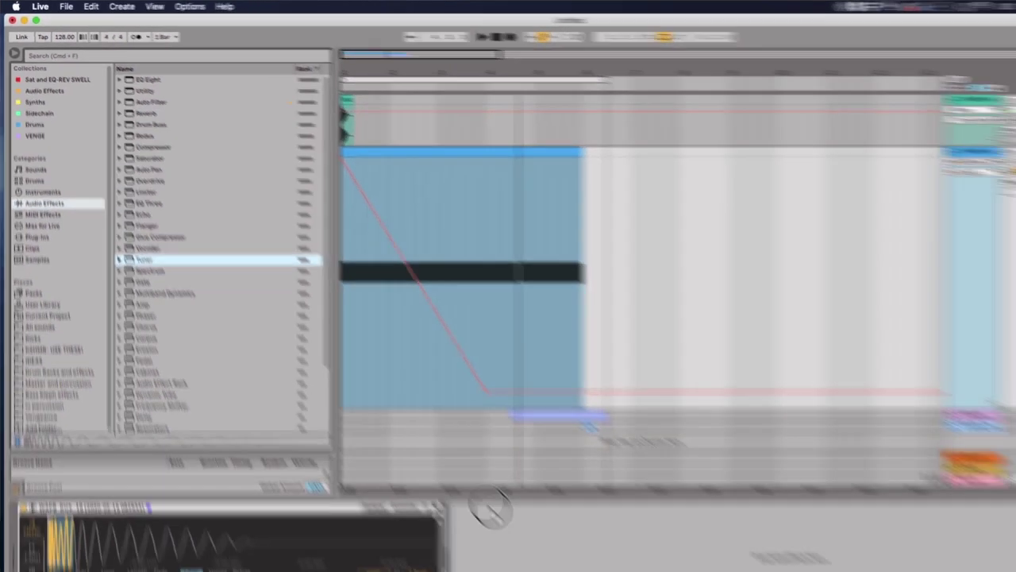
pyautogui.moveTo(492, 508); pyautogui.dragTo(442, 472)
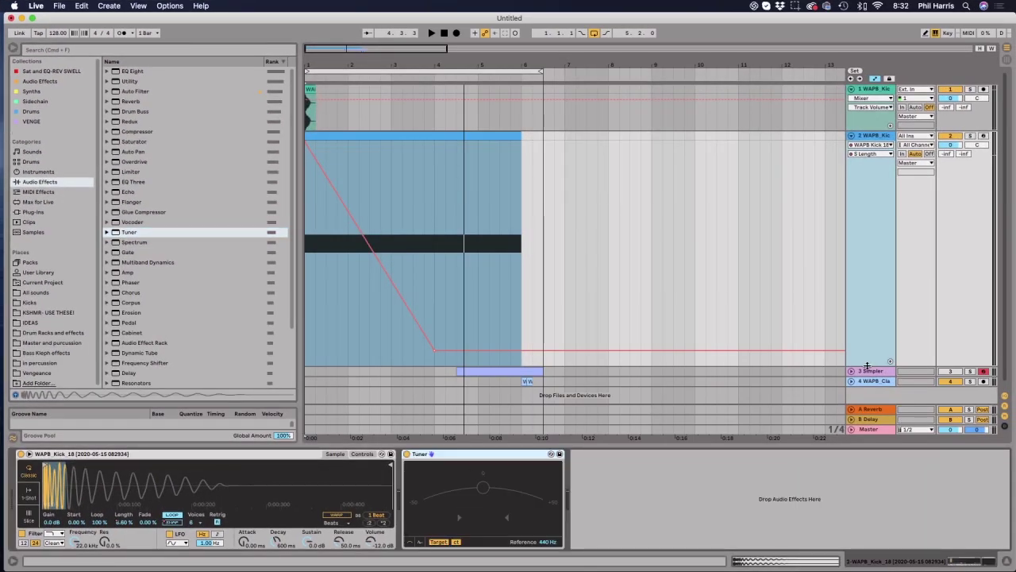
pyautogui.click(865, 388)
pyautogui.scroll(-1, 663, 258)
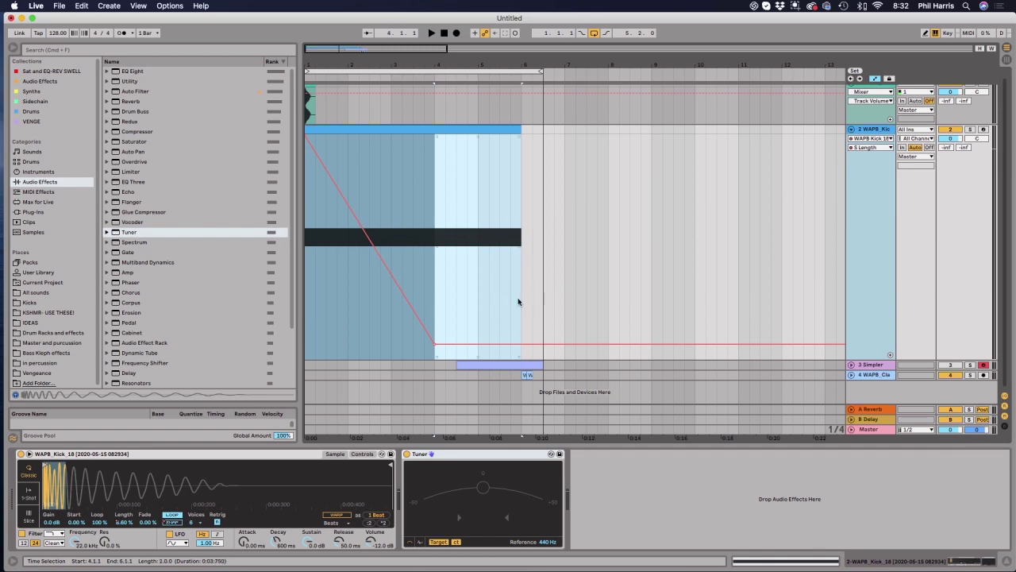
# Step: Loop bars 4–6 and play the loop to read its pitch on the Tuner
pyautogui.press('super+l')
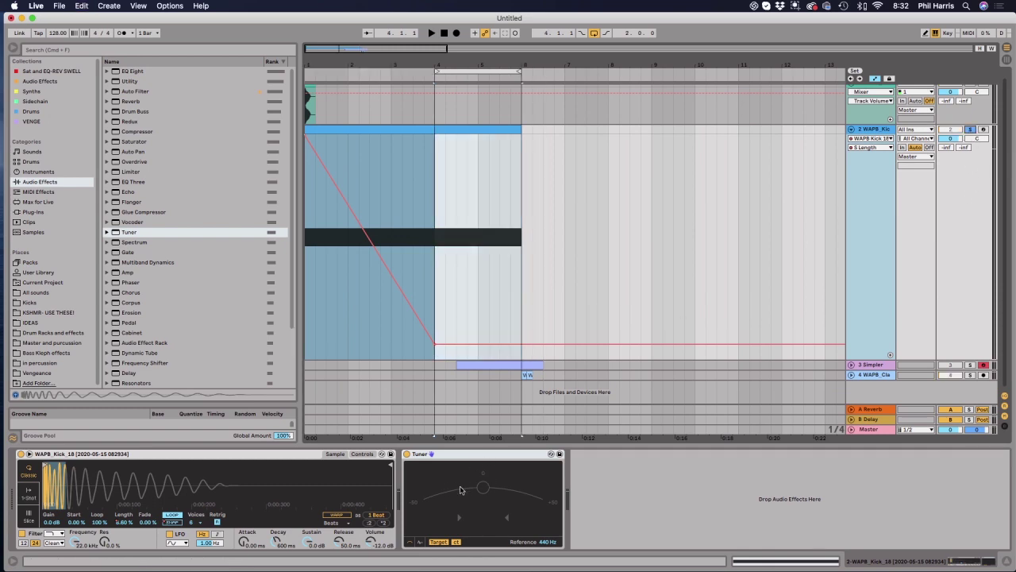
pyautogui.press('space')
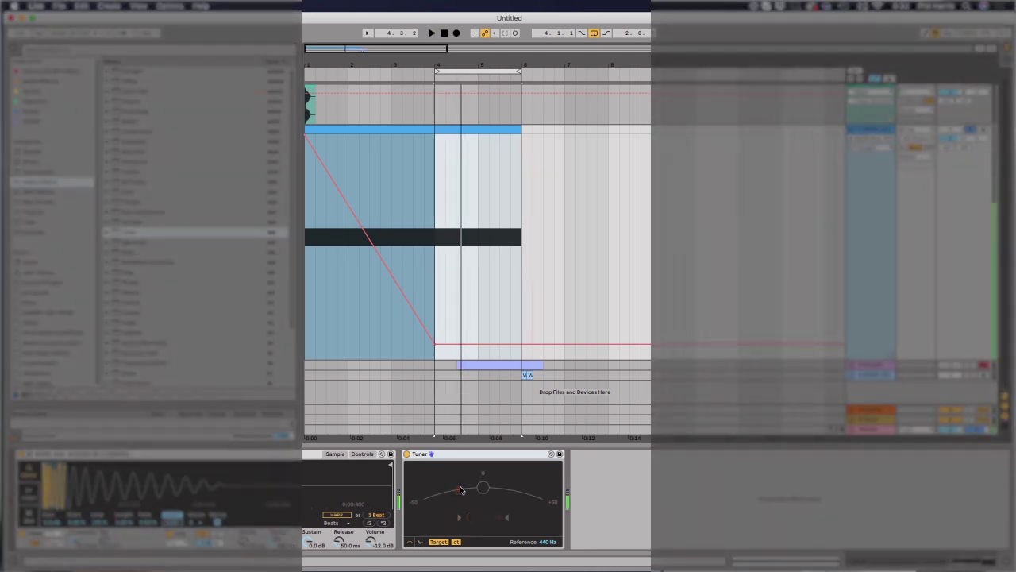
pyautogui.press('space')
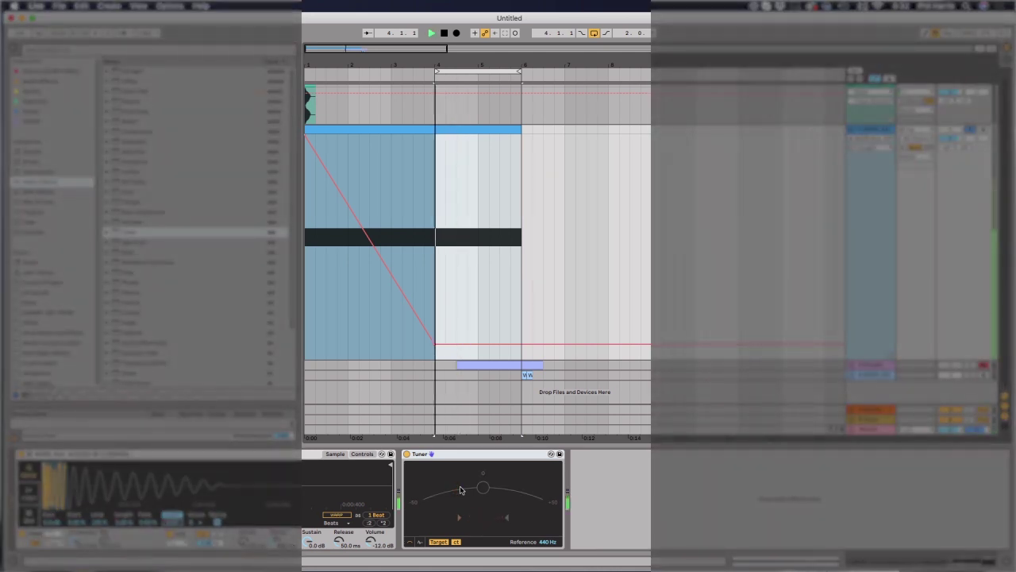
pyautogui.press('space')
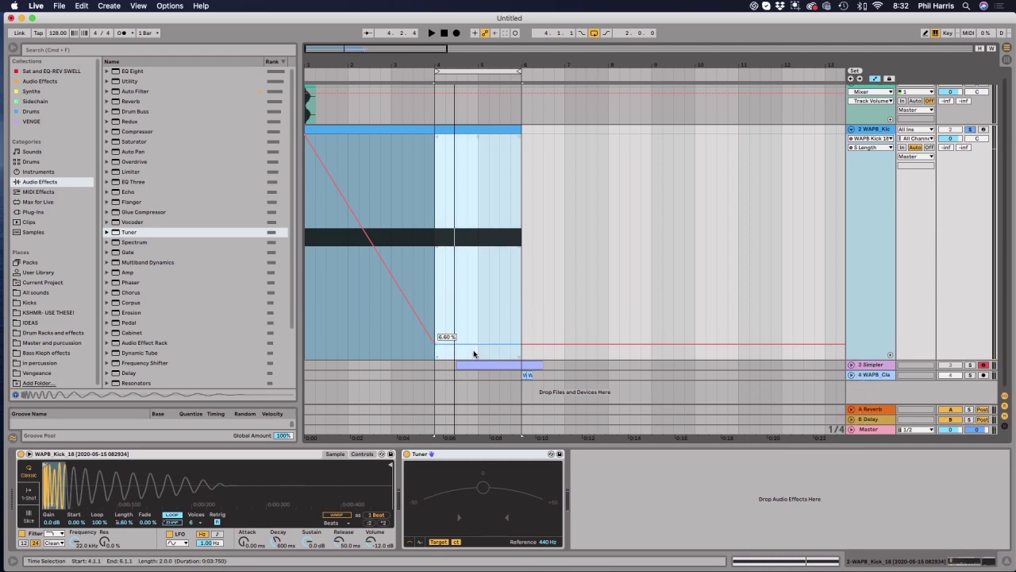
# Step: Nudge the low Length automation down to 3.27% until the Tuner reads C
pyautogui.moveTo(473, 347); pyautogui.dragTo(473, 349)
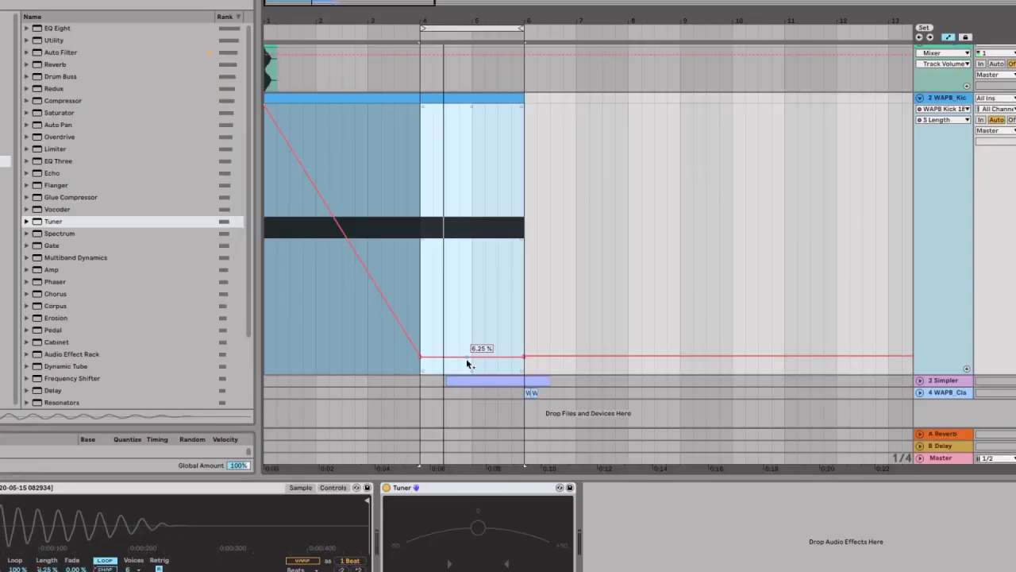
pyautogui.press('space')
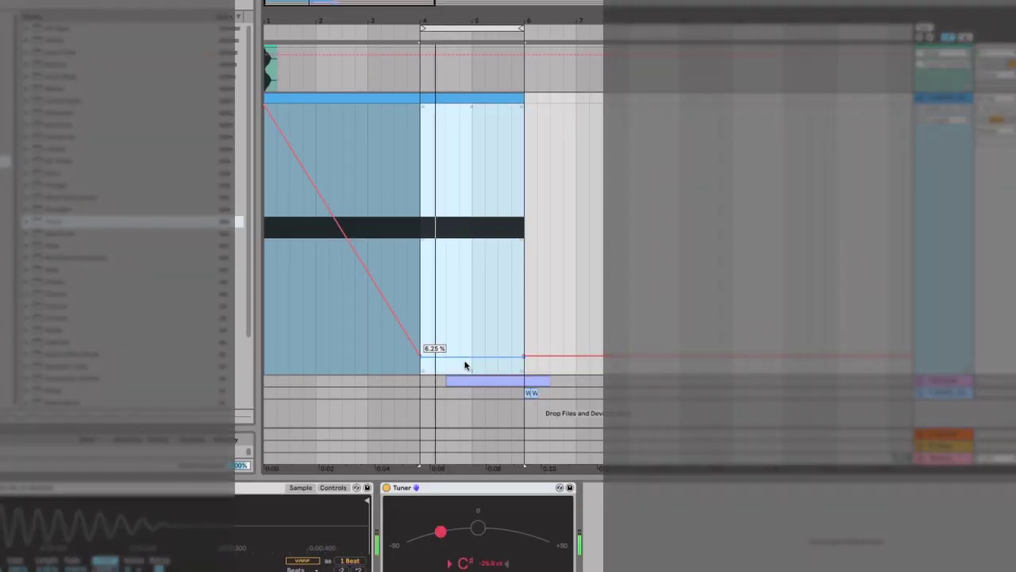
pyautogui.moveTo(466, 362); pyautogui.dragTo(465, 365)
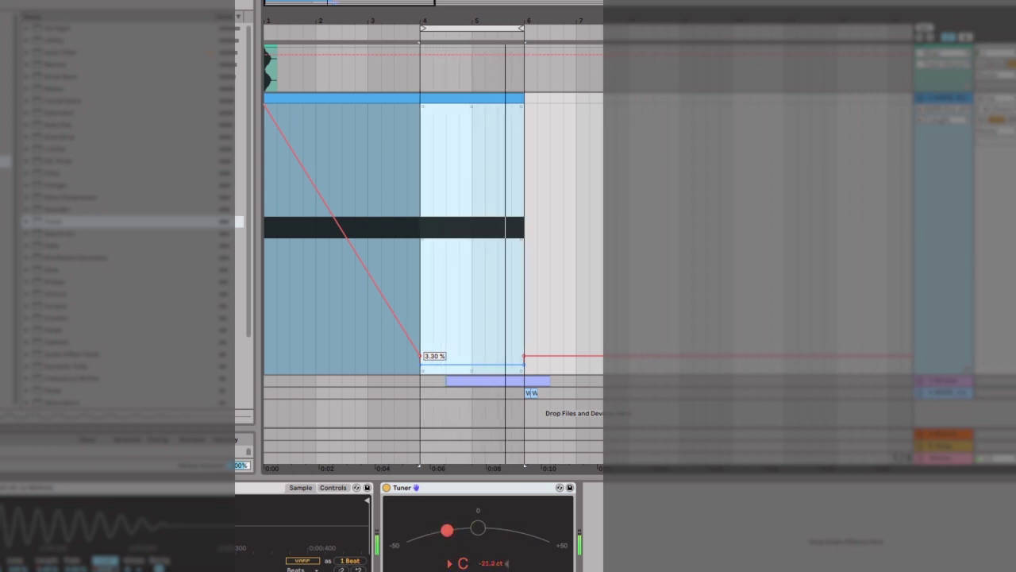
pyautogui.moveTo(465, 364); pyautogui.dragTo(465, 365)
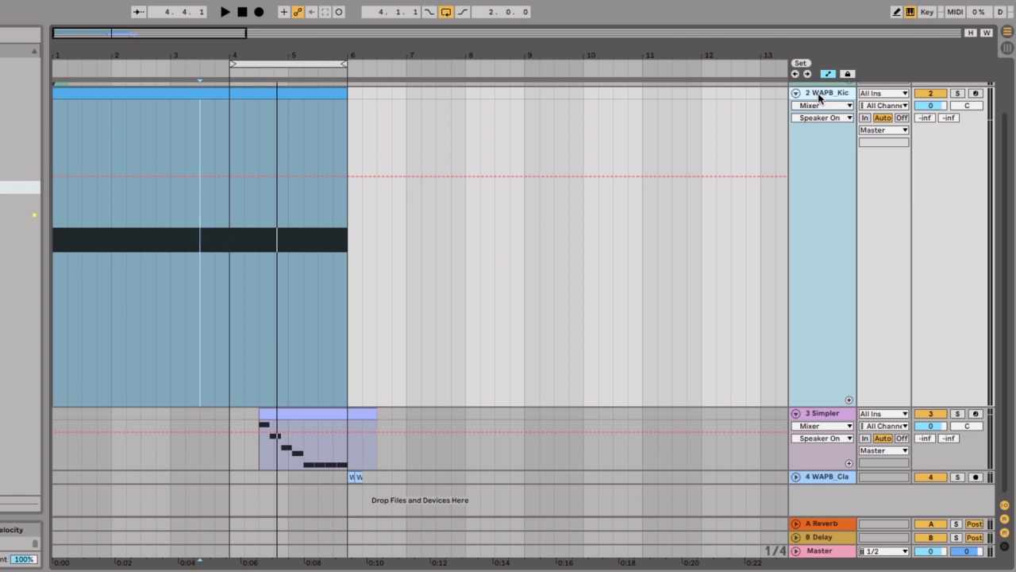
# Step: Add an audio track with Resampling input and record the kick roll from bar 4
pyautogui.hotkey('ctrl', 't')
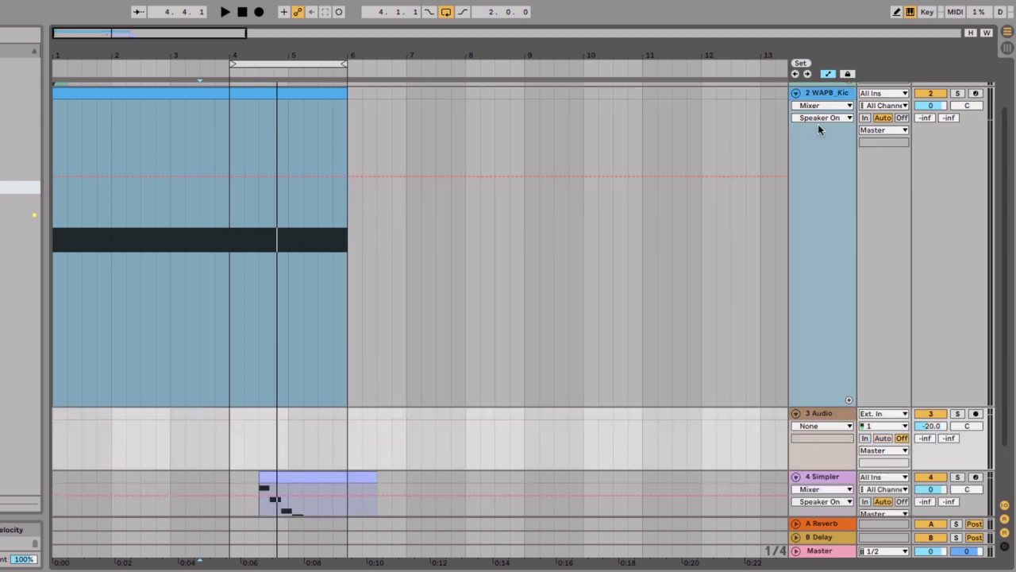
pyautogui.click(877, 415)
pyautogui.click(877, 482)
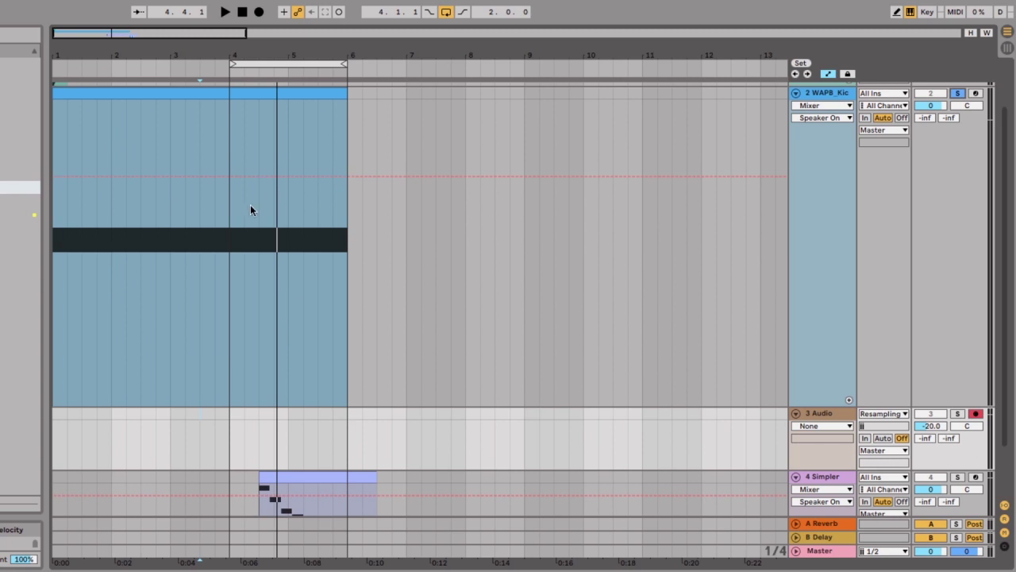
pyautogui.click(233, 267)
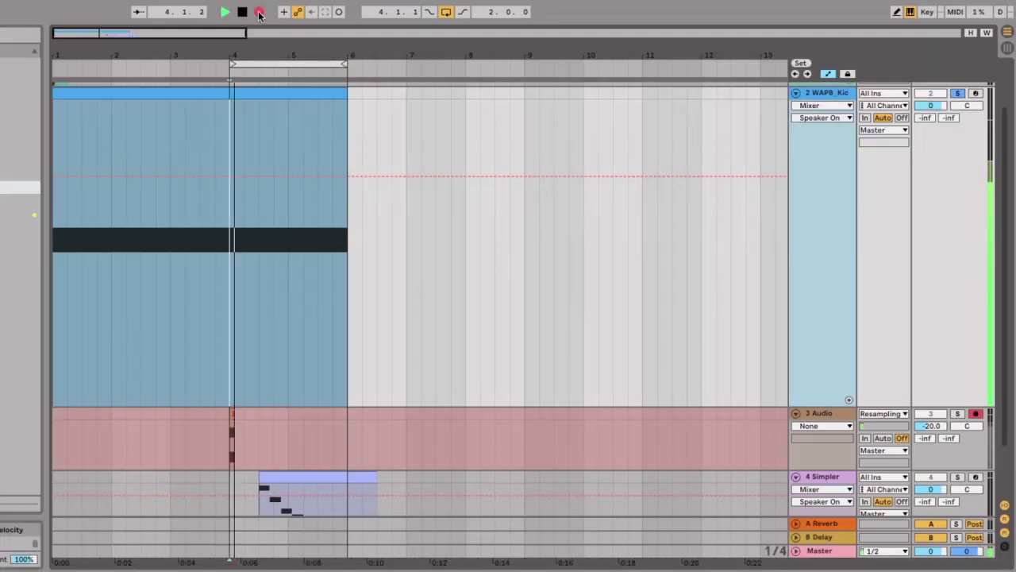
pyautogui.press('space')
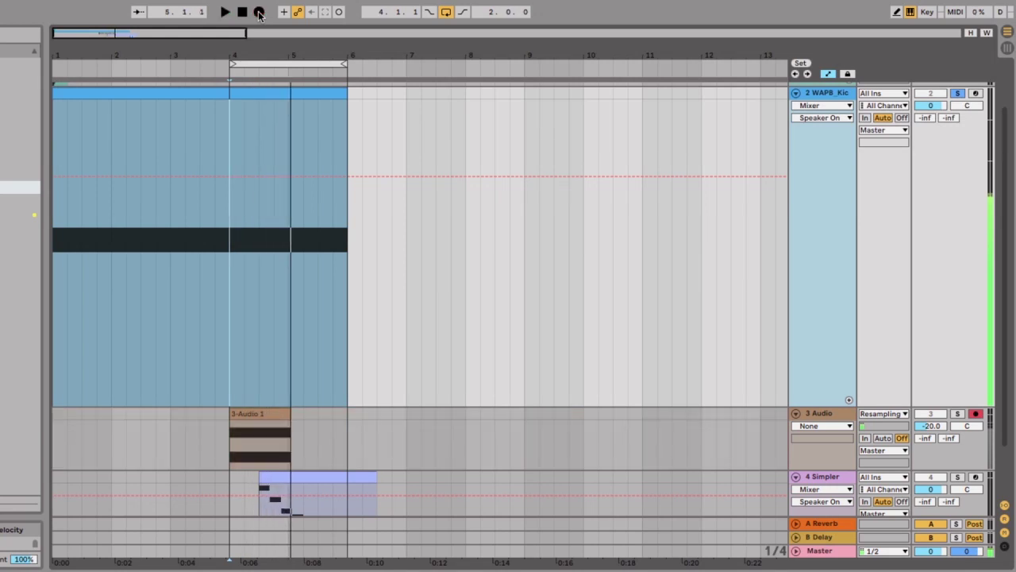
# Step: Drag the resampled 3-Audio 1 clip into track 4's Simpler and stop playback
pyautogui.scroll(-3, 323, 196)
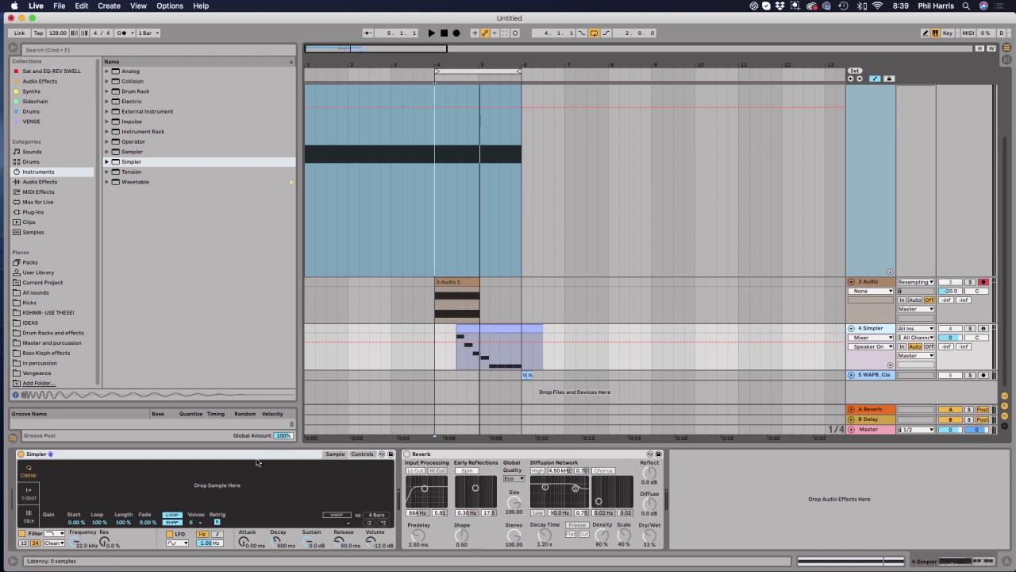
pyautogui.moveTo(453, 297); pyautogui.dragTo(272, 476)
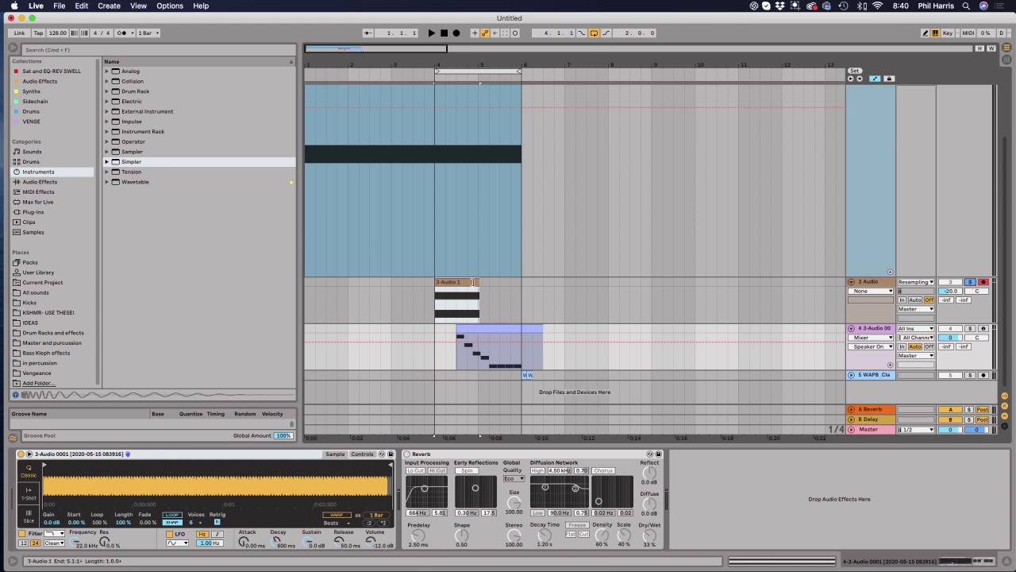
pyautogui.press('space')
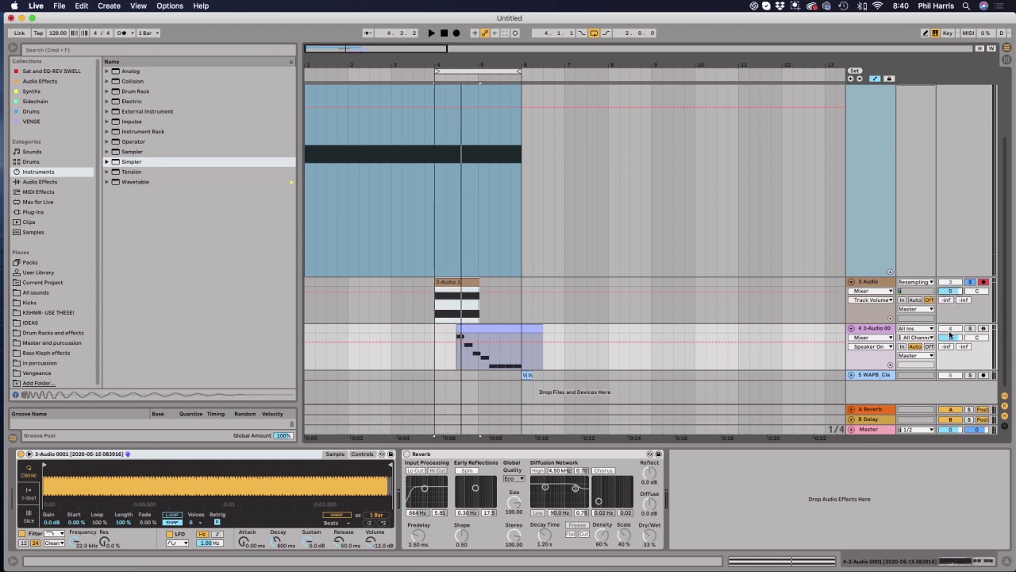
# Step: Play the melody from the loop start and show the resampled 3-Audio 1 clip's waveform
pyautogui.press('space')
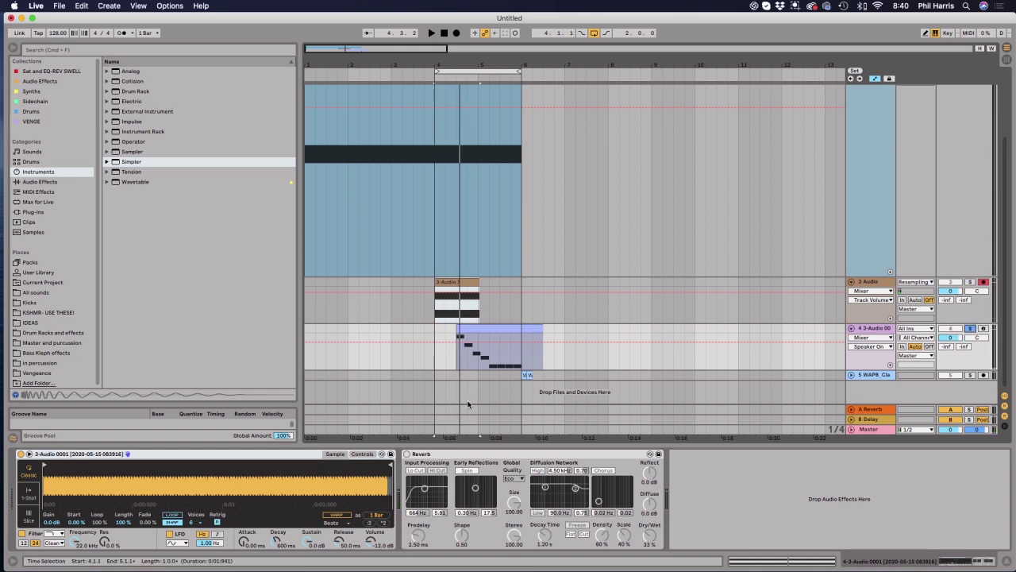
pyautogui.hotkey('shift', 'Tab')
pyautogui.hotkey('shift', 'Tab')
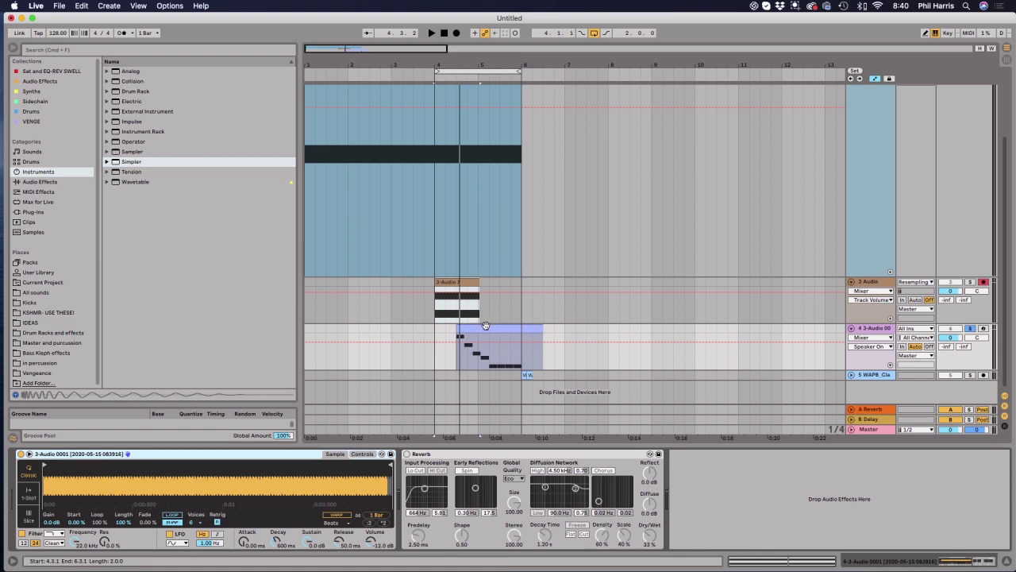
pyautogui.doubleClick(486, 325)
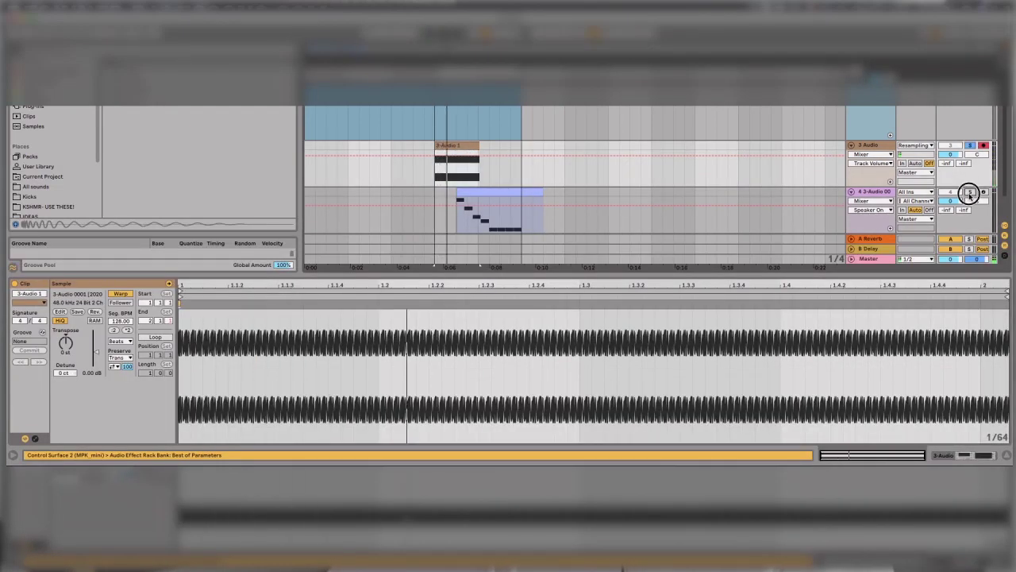
# Step: Show the melody clip's notes, audition C3, enlarge the editor to reveal the F2 notes, then stop playback
pyautogui.click(471, 194)
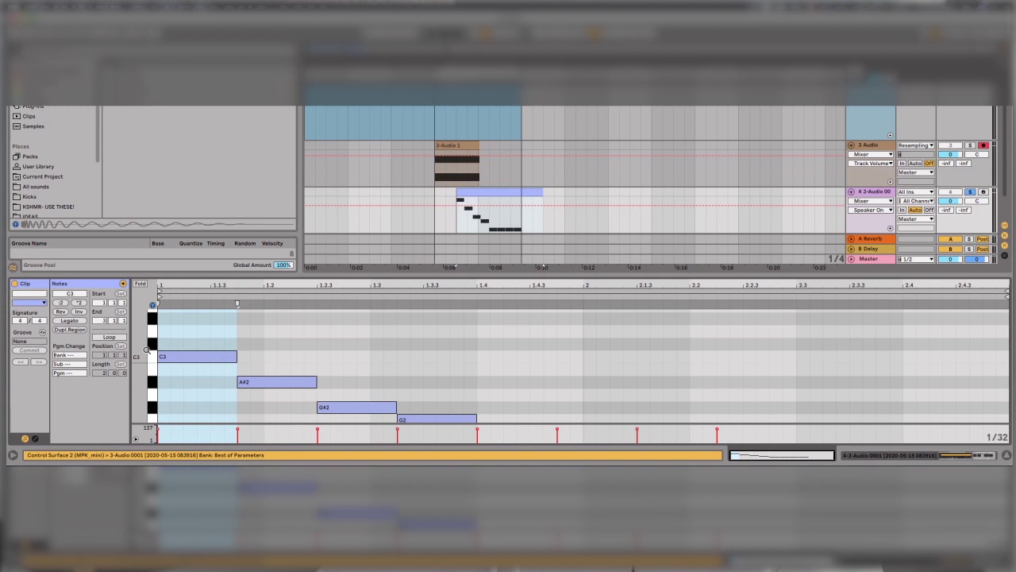
pyautogui.click(151, 358)
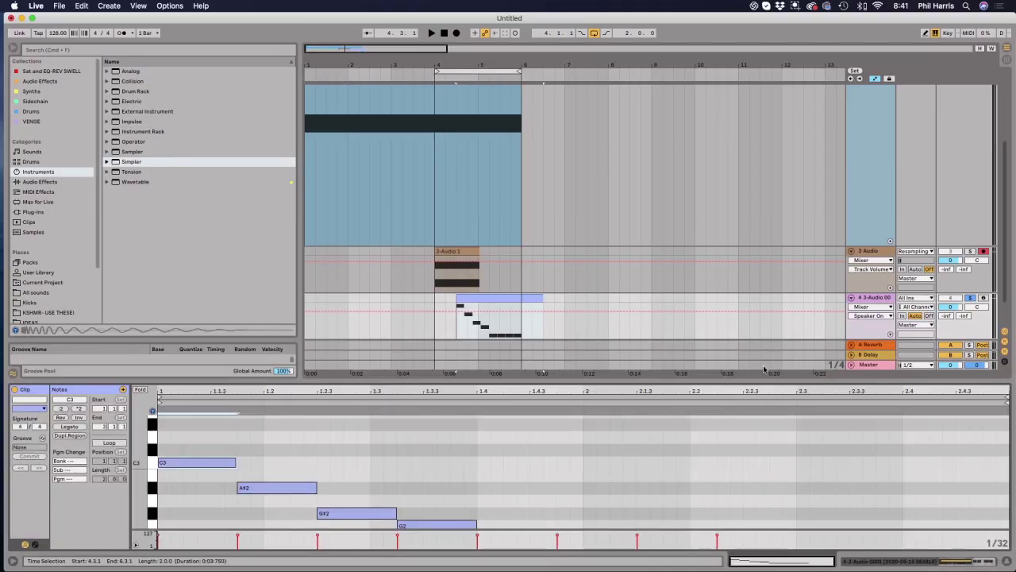
pyautogui.moveTo(599, 379); pyautogui.dragTo(602, 256)
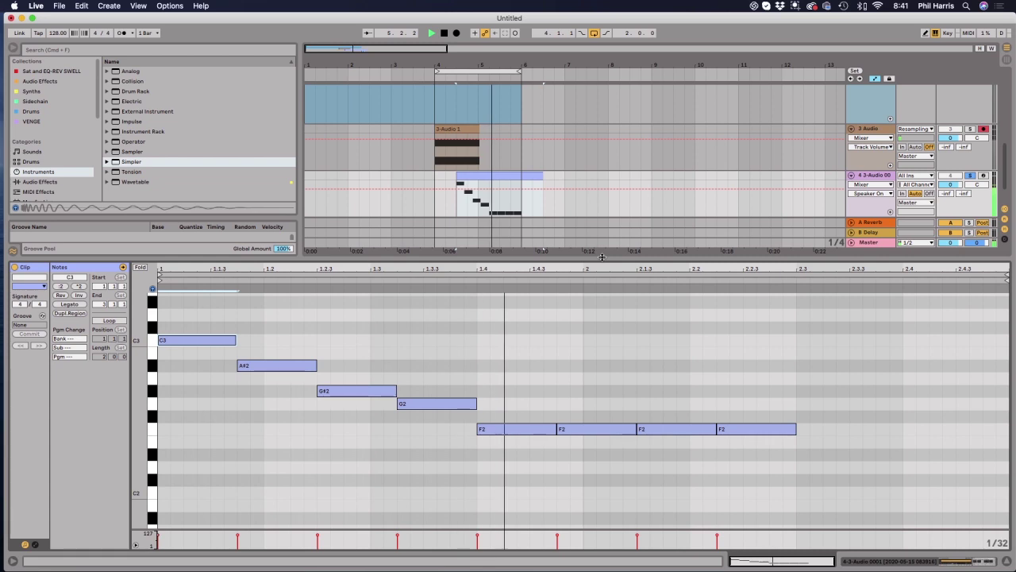
pyautogui.press('space')
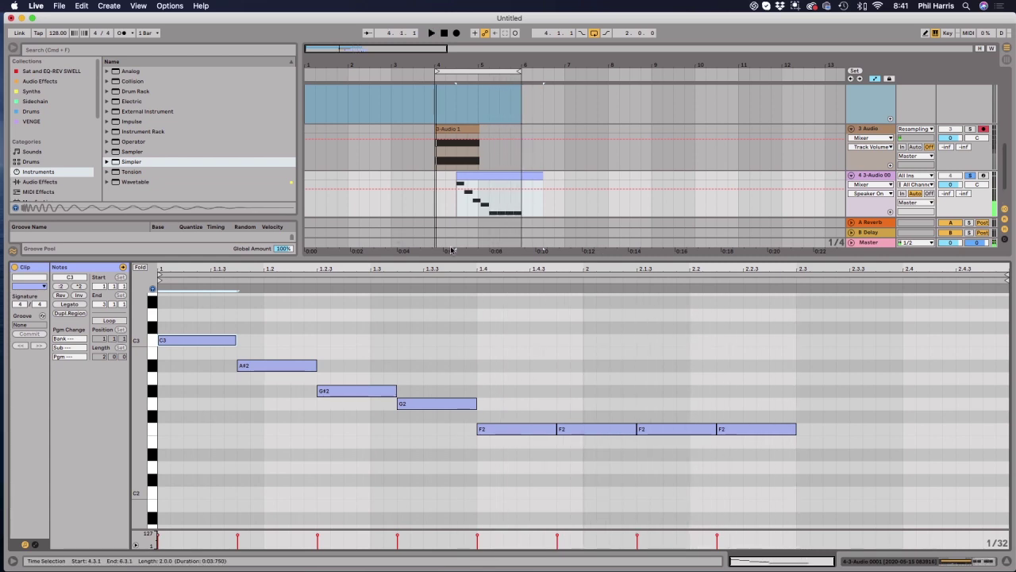
pyautogui.moveTo(456, 257); pyautogui.dragTo(445, 367)
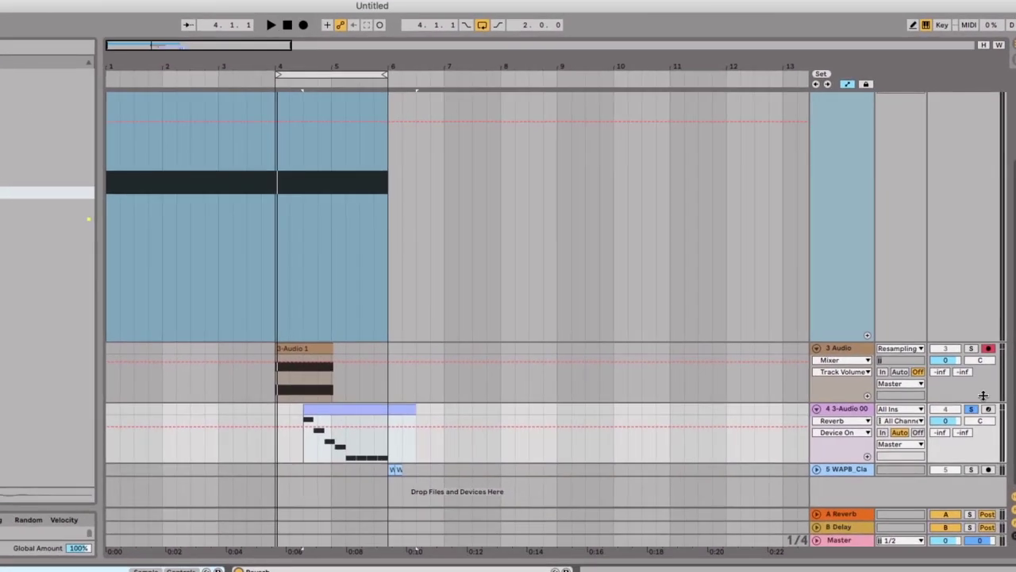
# Step: Play and stop the reverbed melody, then fold the 3 Audio track
pyautogui.press('space')
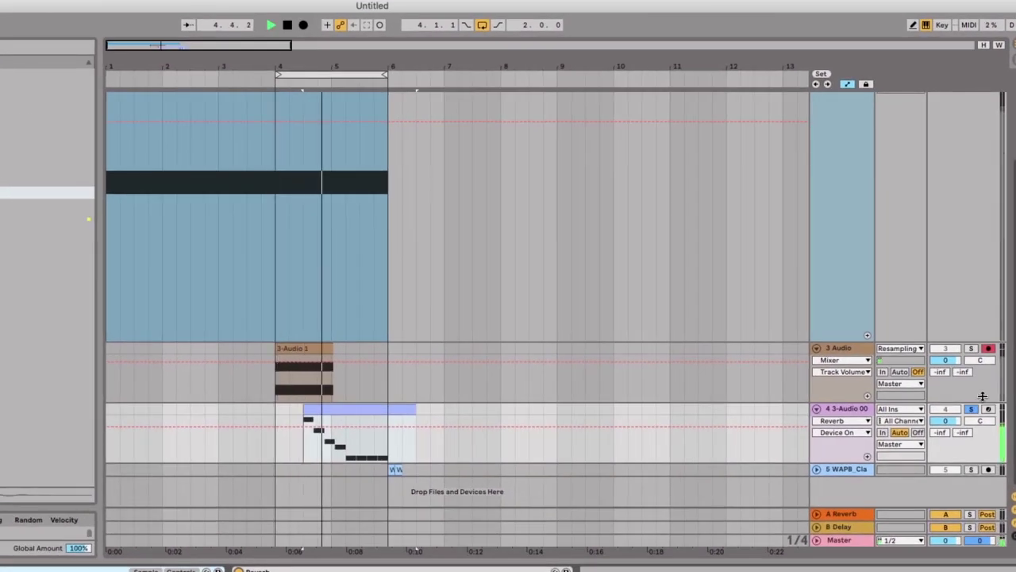
pyautogui.press('space')
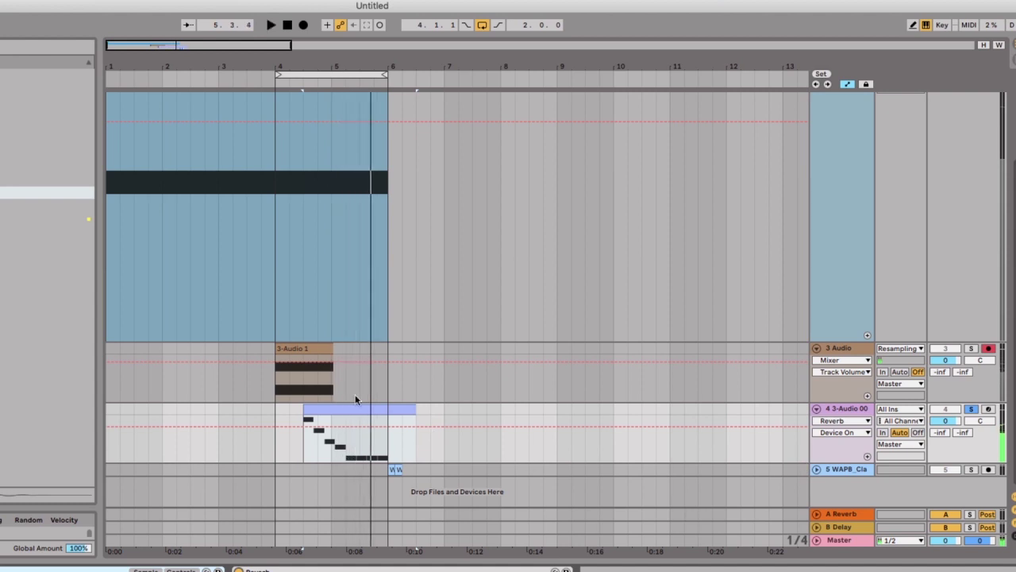
pyautogui.scroll(2, 351, 390)
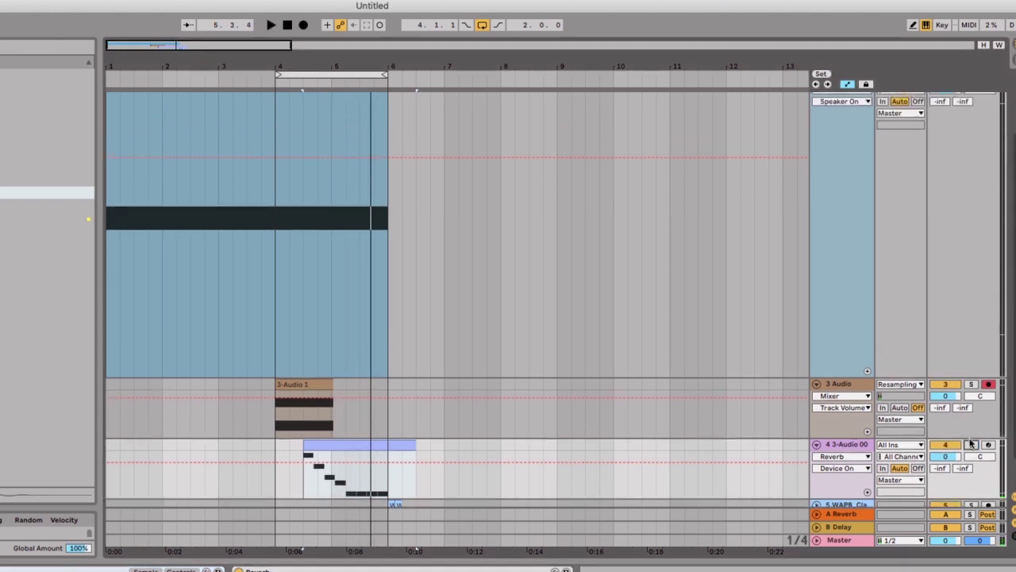
pyautogui.click(817, 384)
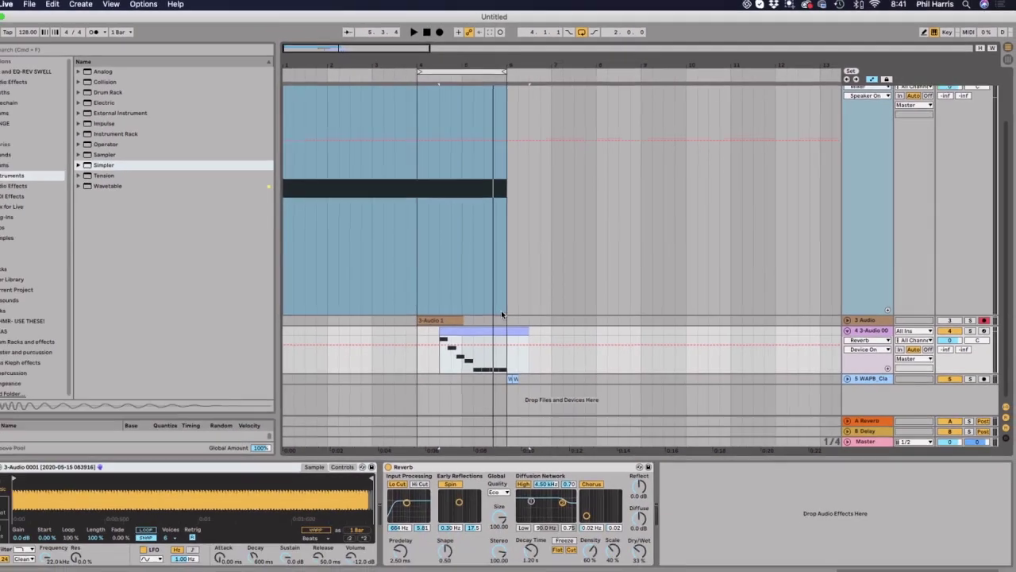
pyautogui.scroll(-1, 516, 305)
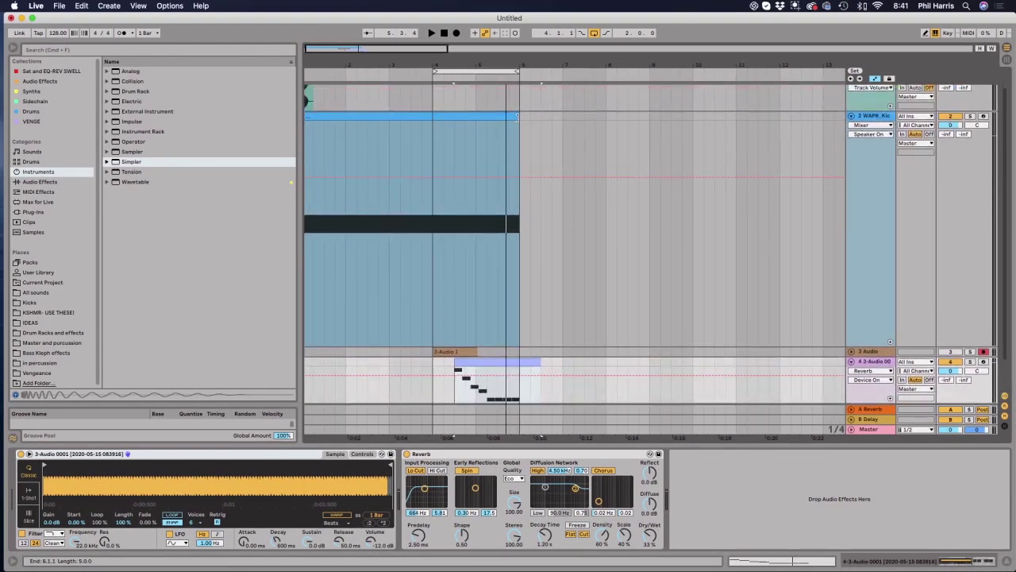
# Step: Shorten the track 2 kick clip to end at 4.3.1 and raise the melody Simpler's volume to −2.86 dB
pyautogui.moveTo(517, 116); pyautogui.dragTo(456, 119)
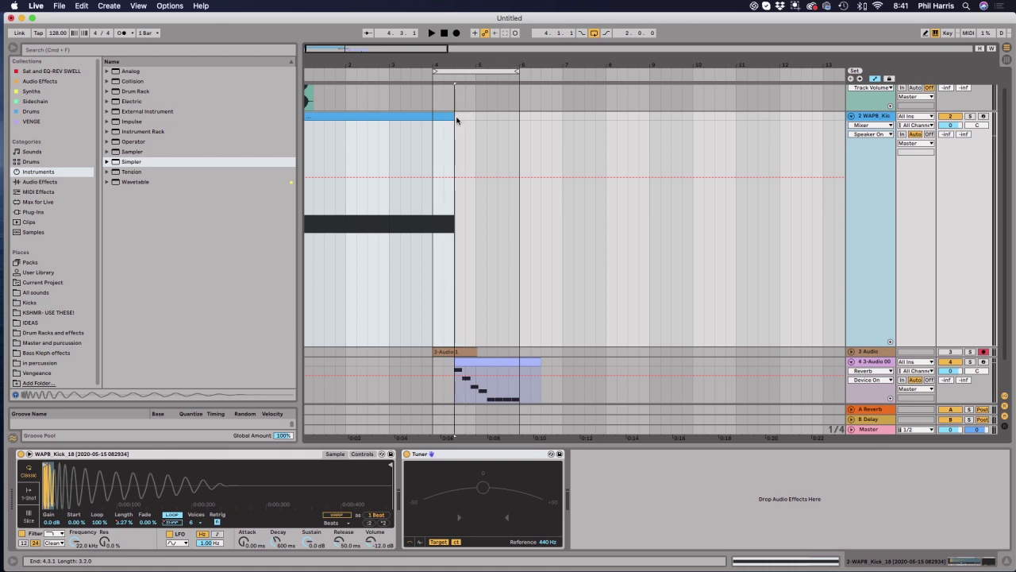
pyautogui.scroll(2, 464, 257)
pyautogui.click(428, 277)
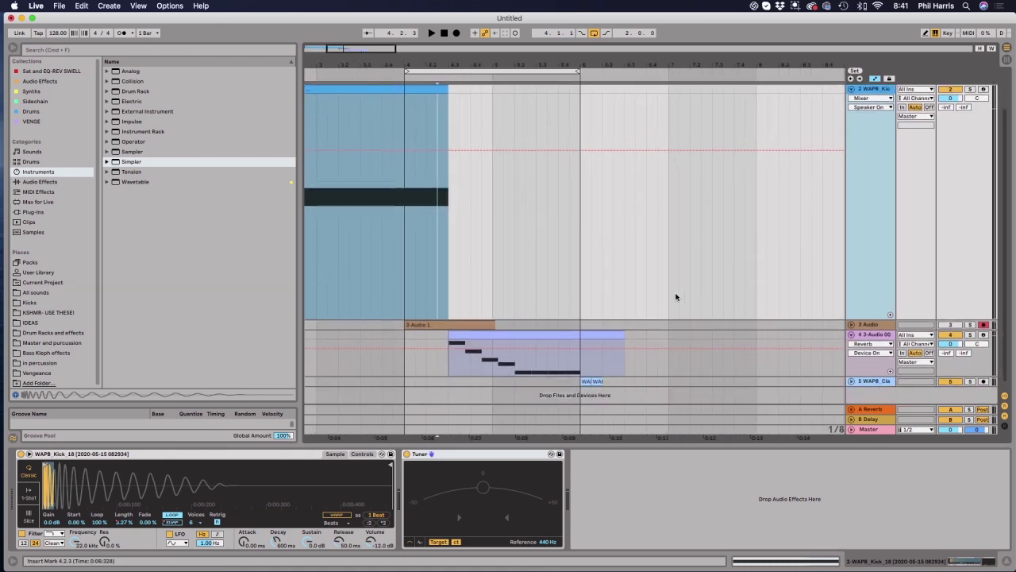
pyautogui.click(876, 336)
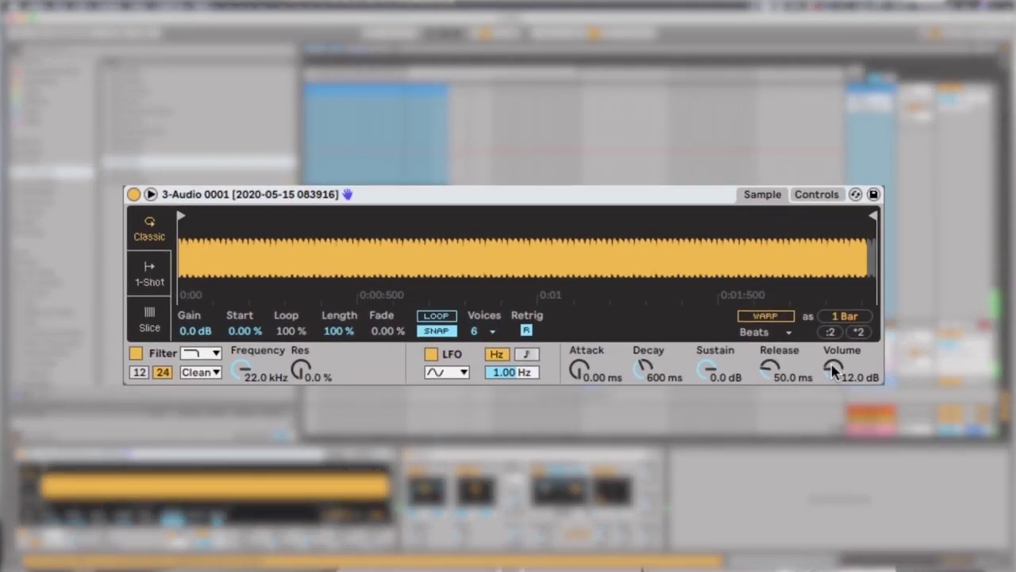
pyautogui.moveTo(833, 372)
pyautogui.mouseDown()
pyautogui.moveTo(833, 356)
pyautogui.moveTo(833, 371)
pyautogui.mouseUp()
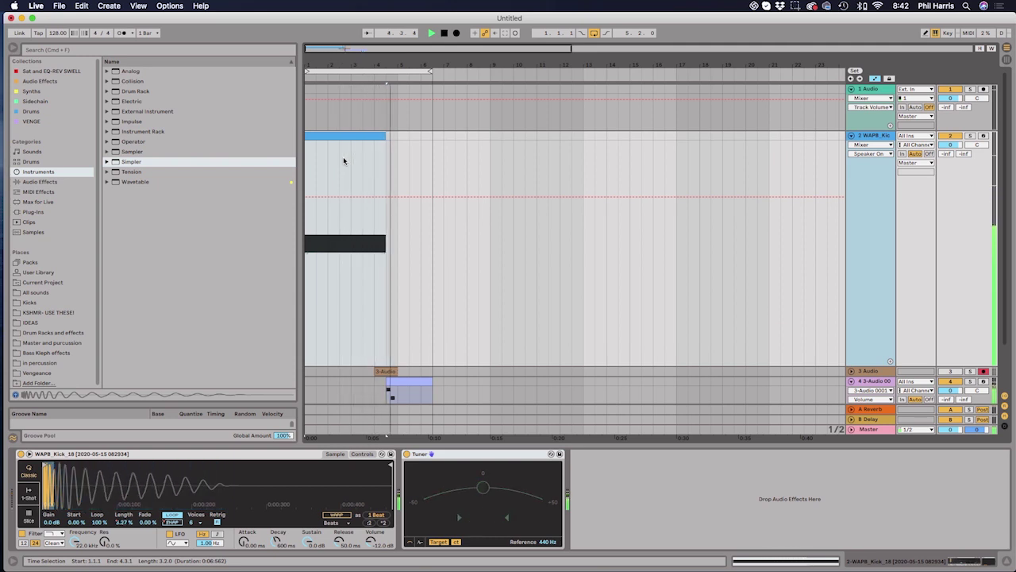
# Step: Play the arrangement from 1.1.1 so the shortened kick roll leads into the melody
pyautogui.scroll(-3, 373, 171)
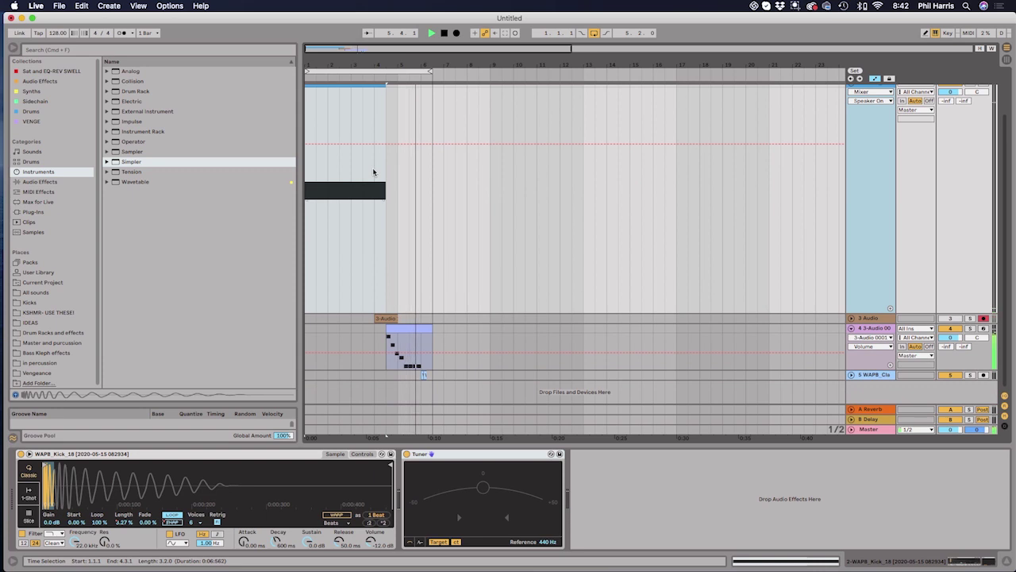